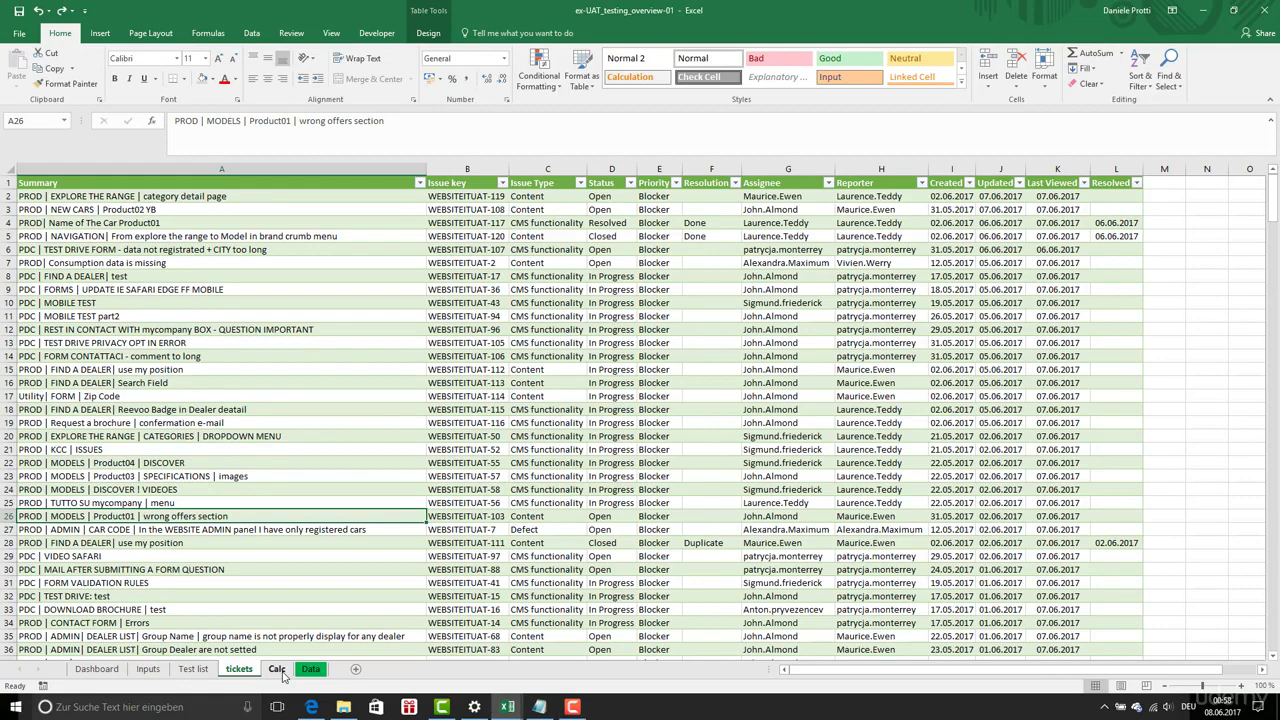
- Open the Calc sheet and select cell B22 below the HQ test progress table
{"action": "left_click", "coordinate": [277, 669]}
{"action": "left_click", "coordinate": [114, 418]}
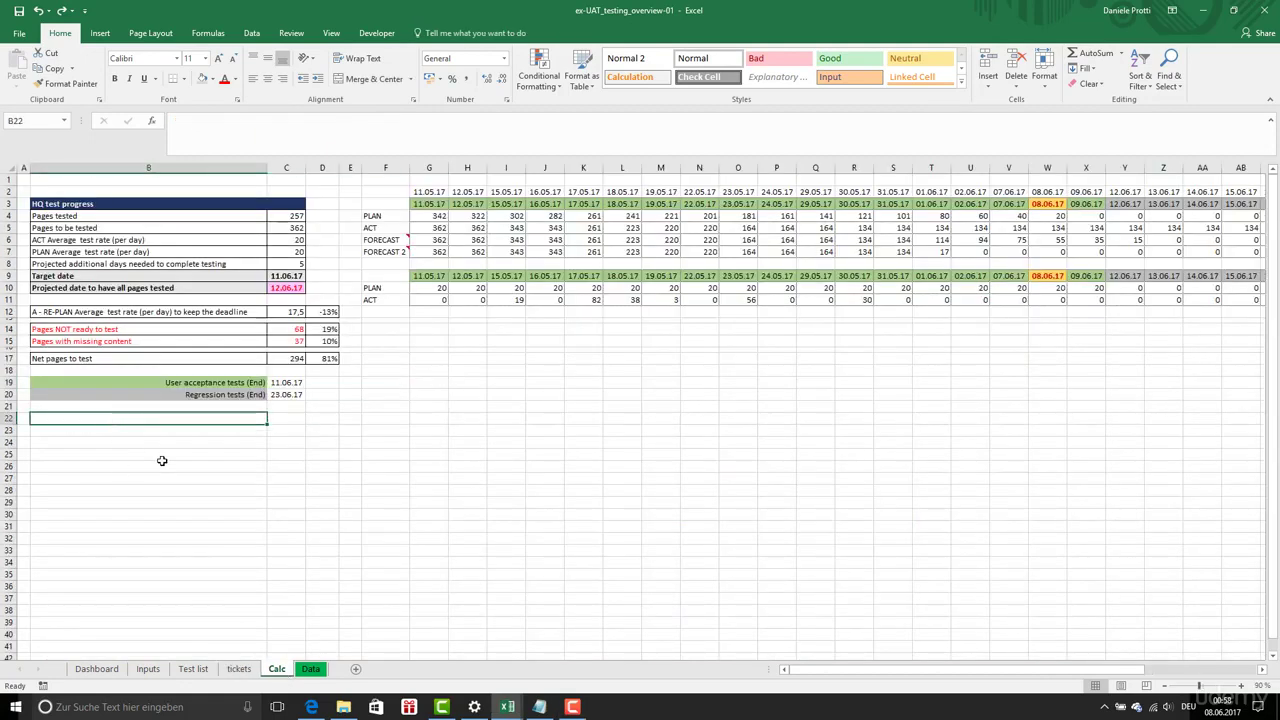
{"action": "scroll", "coordinate": [162, 460], "scroll_direction": "down", "scroll_amount": 1}
{"action": "scroll", "coordinate": [162, 460], "scroll_direction": "up", "scroll_amount": 1}
- Switch to the ex-UAT_testing_overview workbook and copy the Ticket status table in B2:D16 of Dashboard (tickets)
{"action": "left_click", "coordinate": [508, 707]}
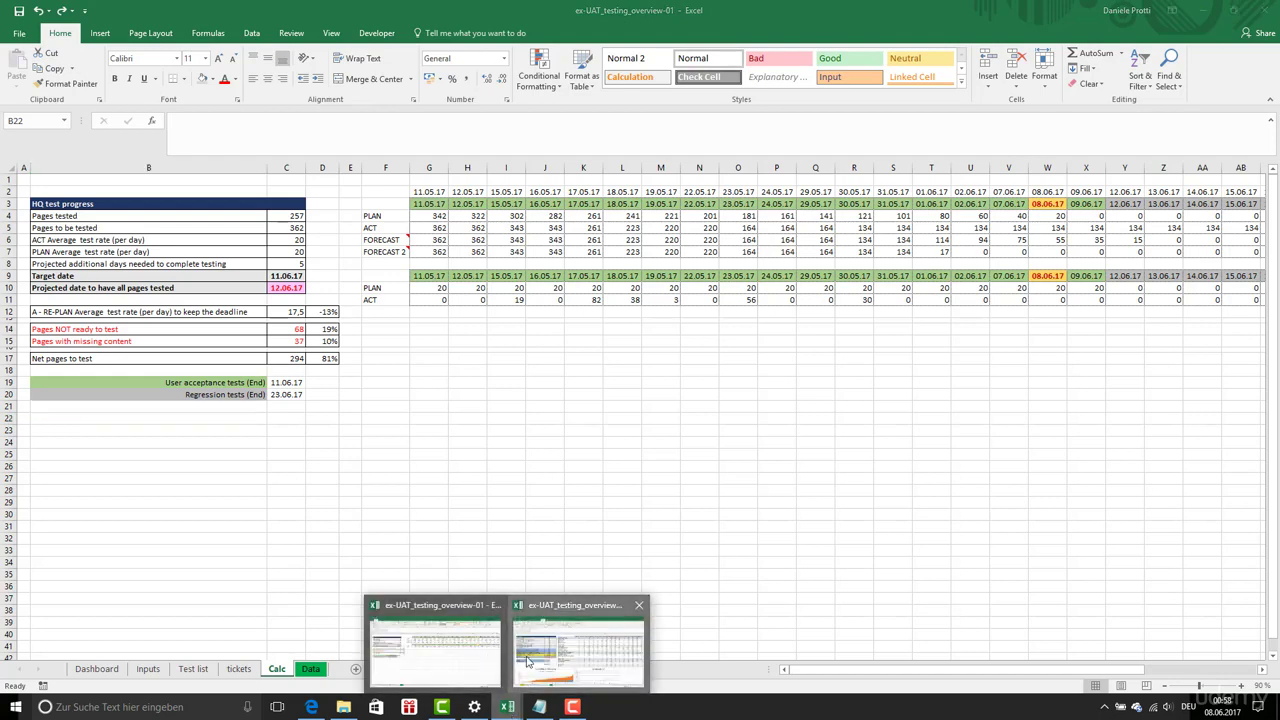
{"action": "left_click", "coordinate": [578, 655]}
{"action": "left_click", "coordinate": [176, 205]}
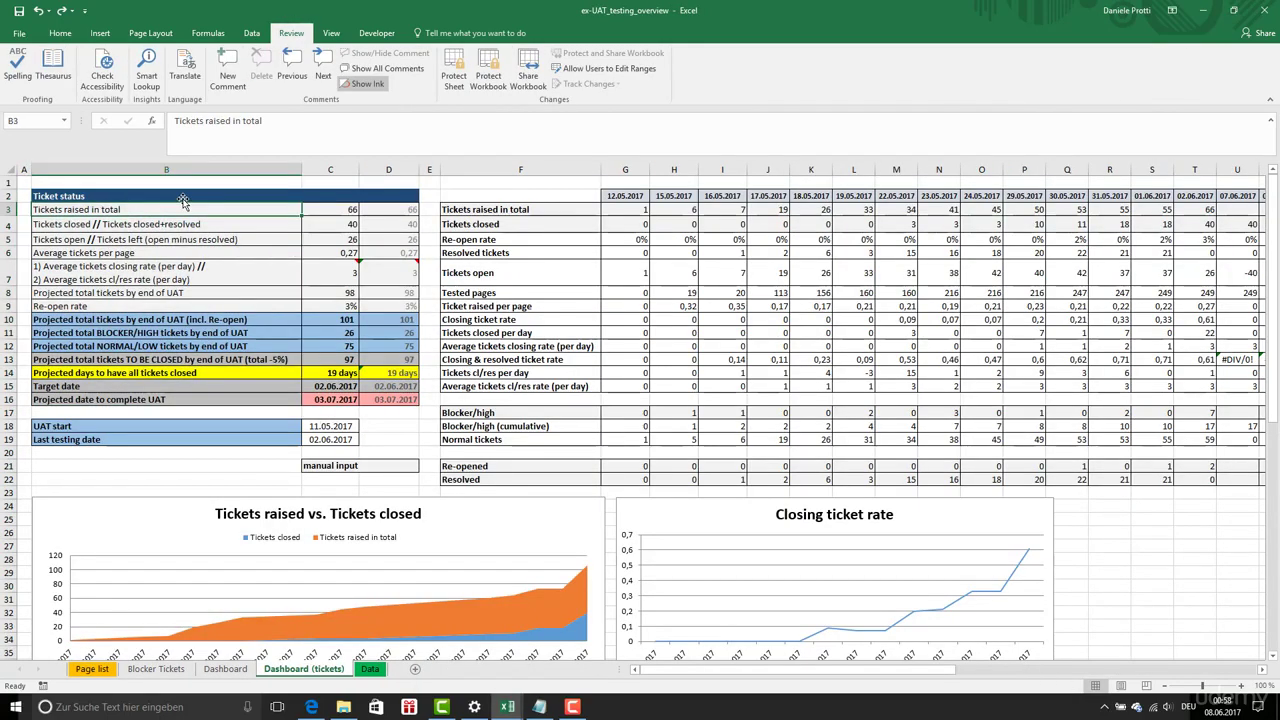
{"action": "left_click_drag", "start_coordinate": [183, 199], "coordinate": [403, 398]}
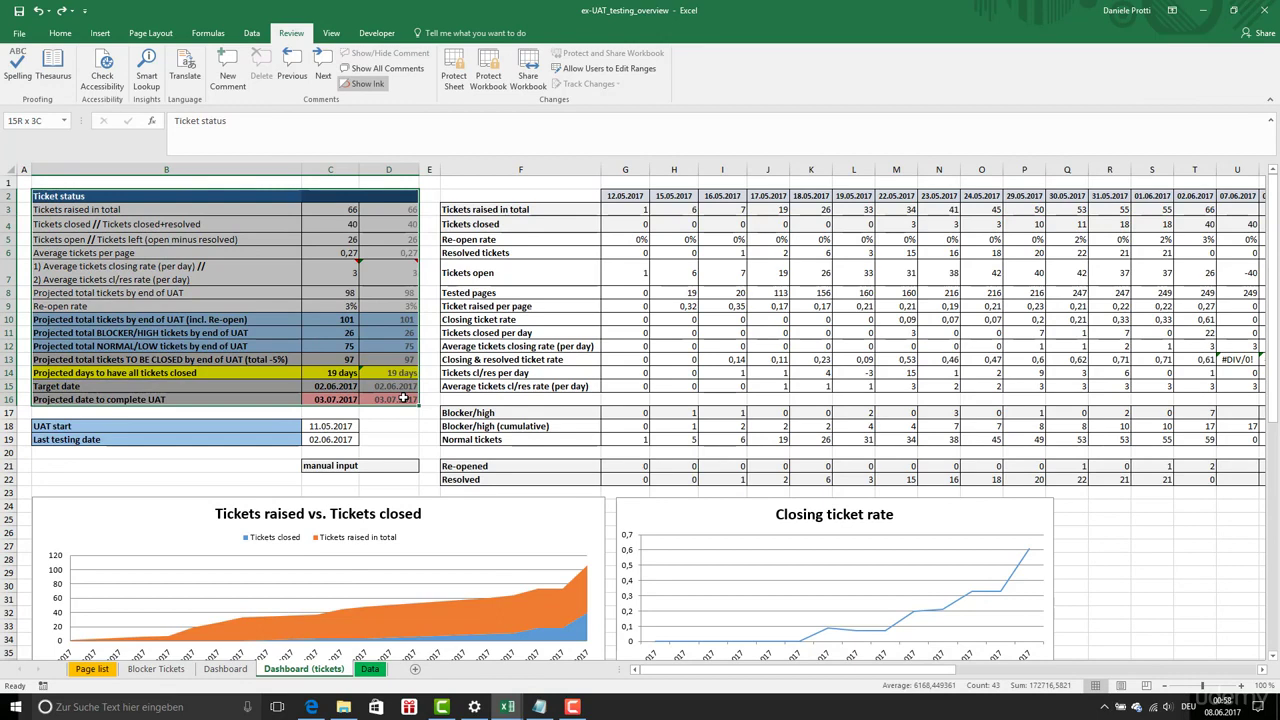
{"action": "right_click", "coordinate": [366, 285]}
{"action": "left_click", "coordinate": [400, 316]}
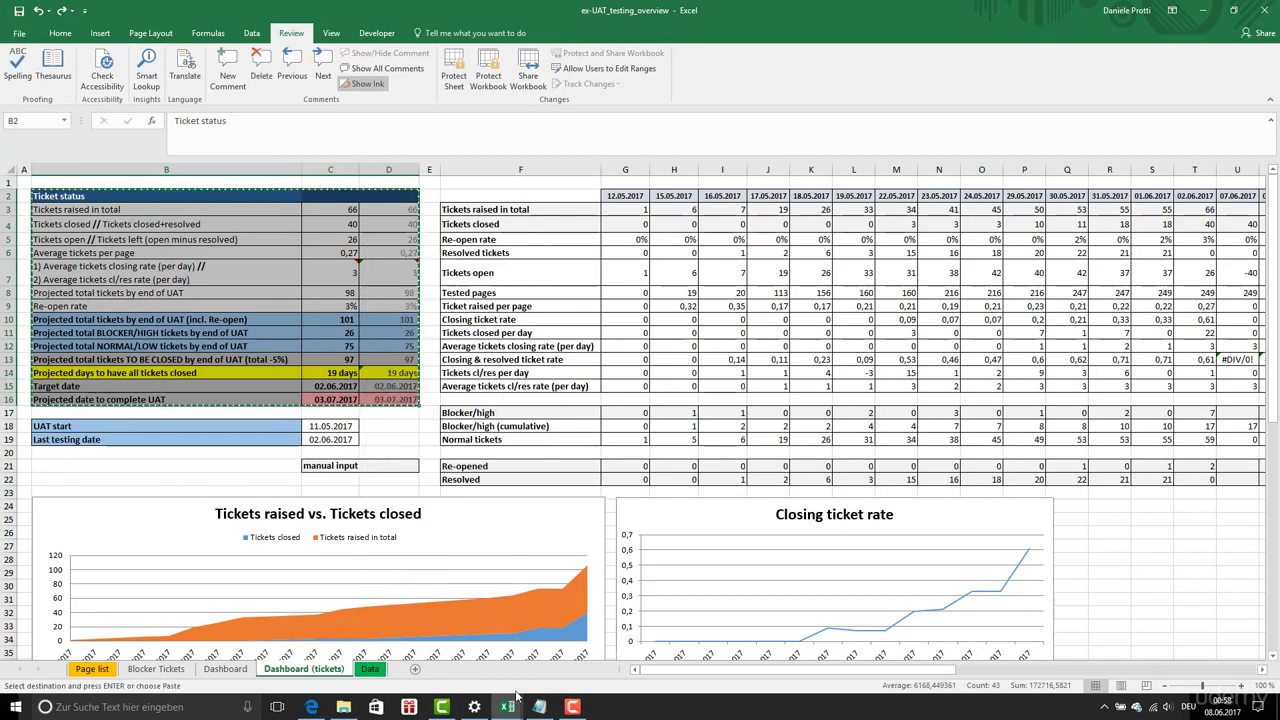
- Return to ex-UAT_testing_overview-01 and paste the Ticket status table into the Calc sheet starting at B23
{"action": "mouse_move", "coordinate": [510, 702]}
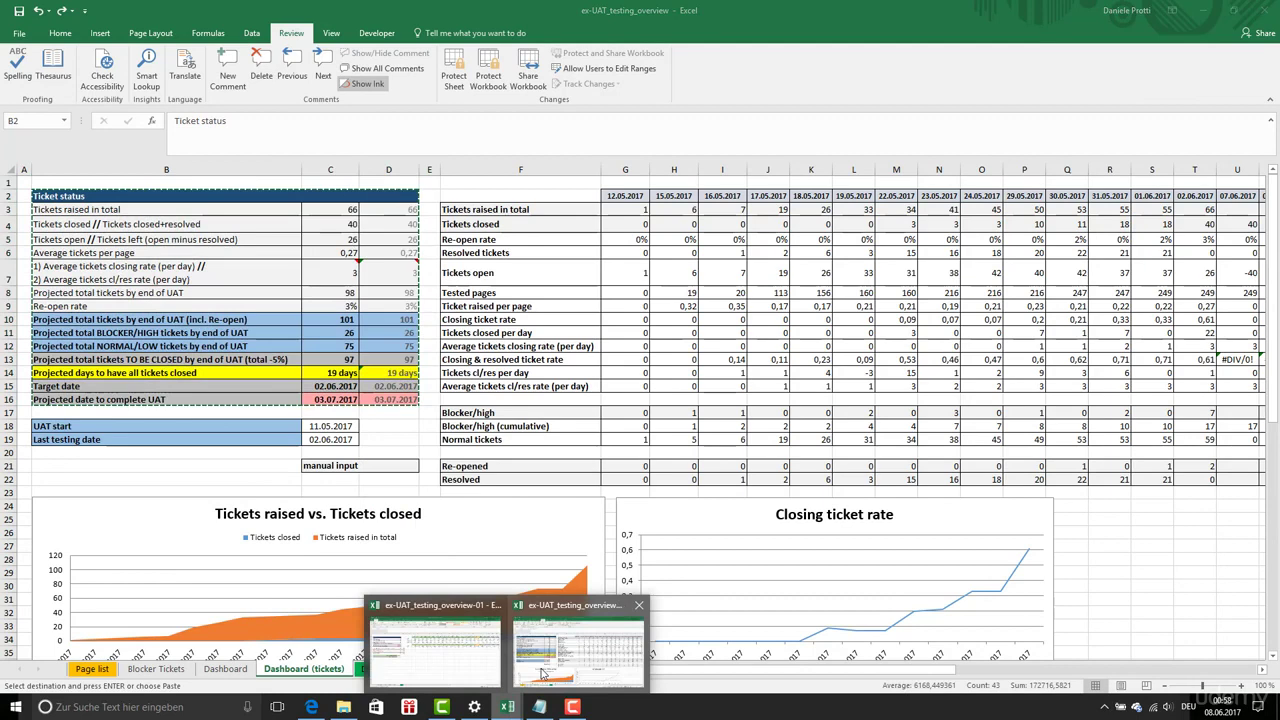
{"action": "mouse_move", "coordinate": [541, 673]}
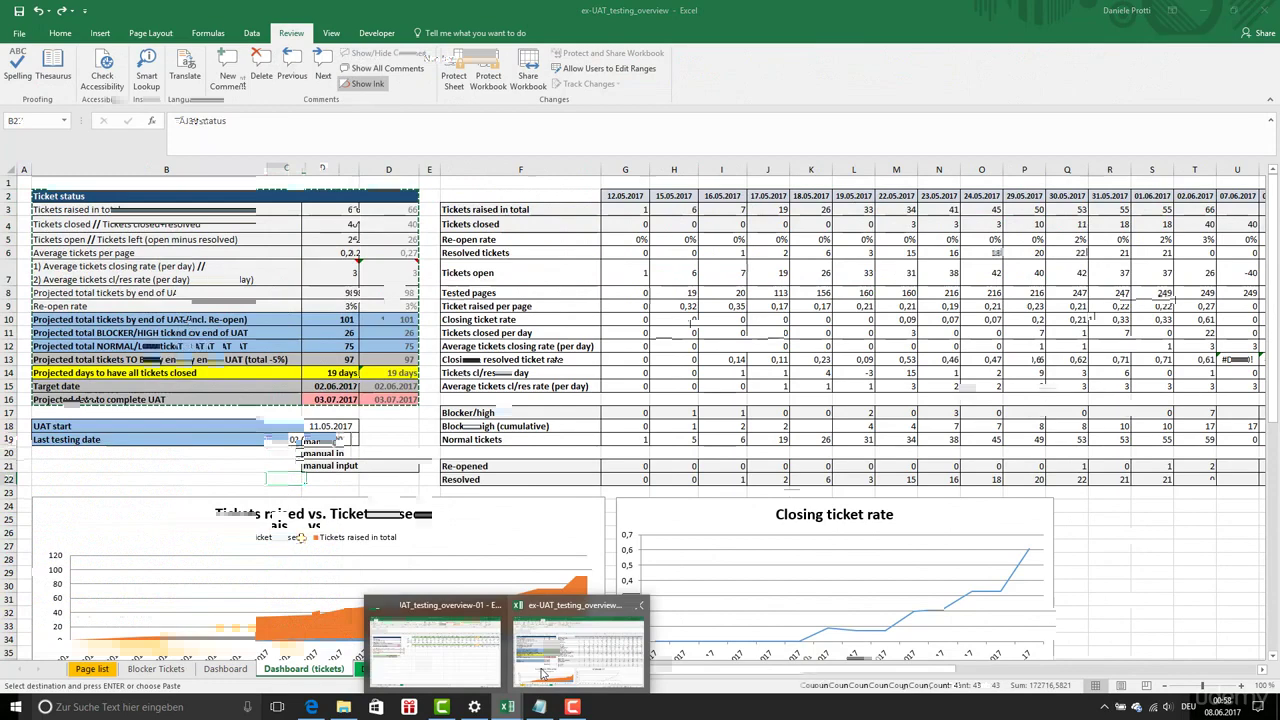
{"action": "left_click", "coordinate": [541, 673]}
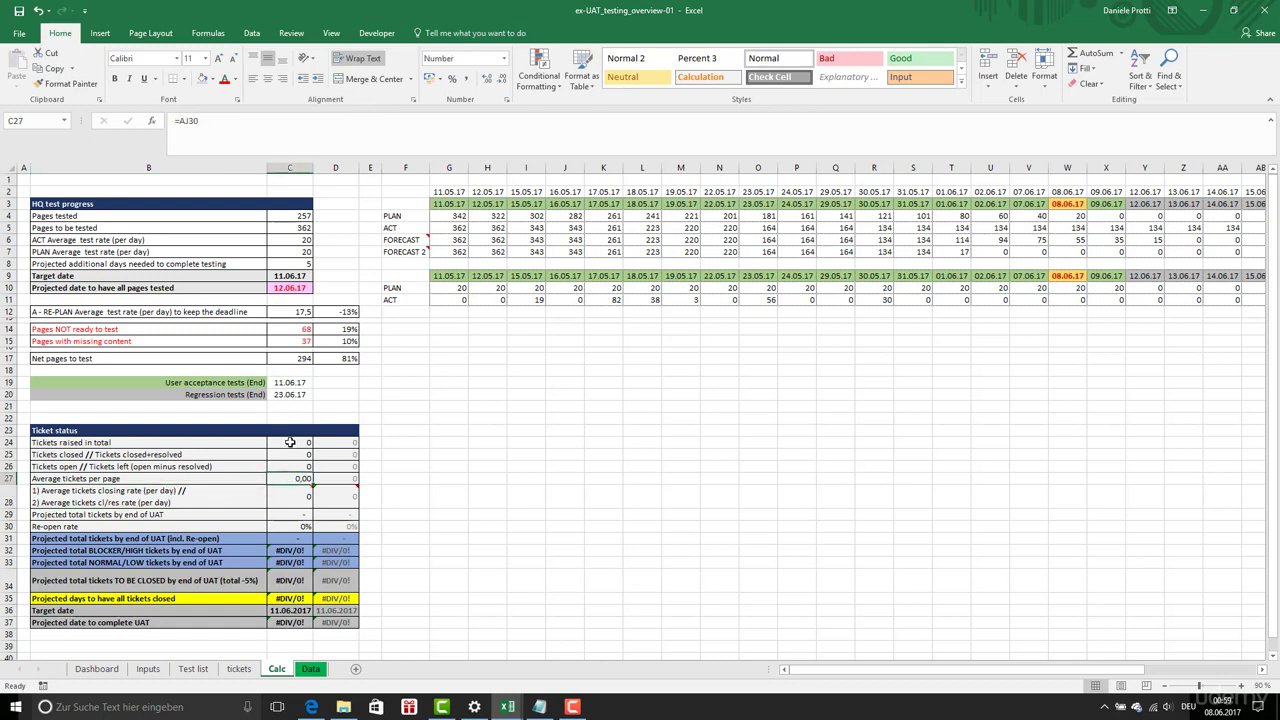
{"action": "left_click", "coordinate": [288, 443]}
- Bring over the ticket metric labels, Tickets raised in total through Resolved, from the other workbook and paste them at F24 of Calc
{"action": "mouse_move", "coordinate": [507, 707]}
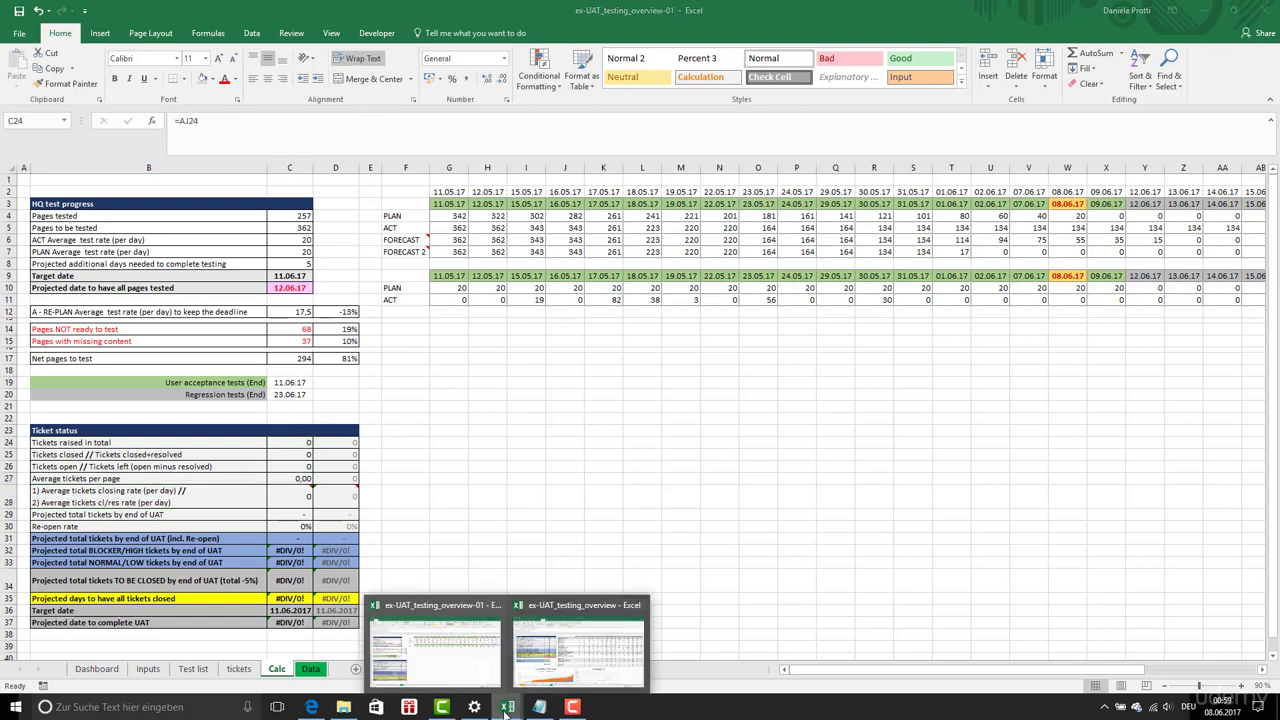
{"action": "mouse_move", "coordinate": [527, 659]}
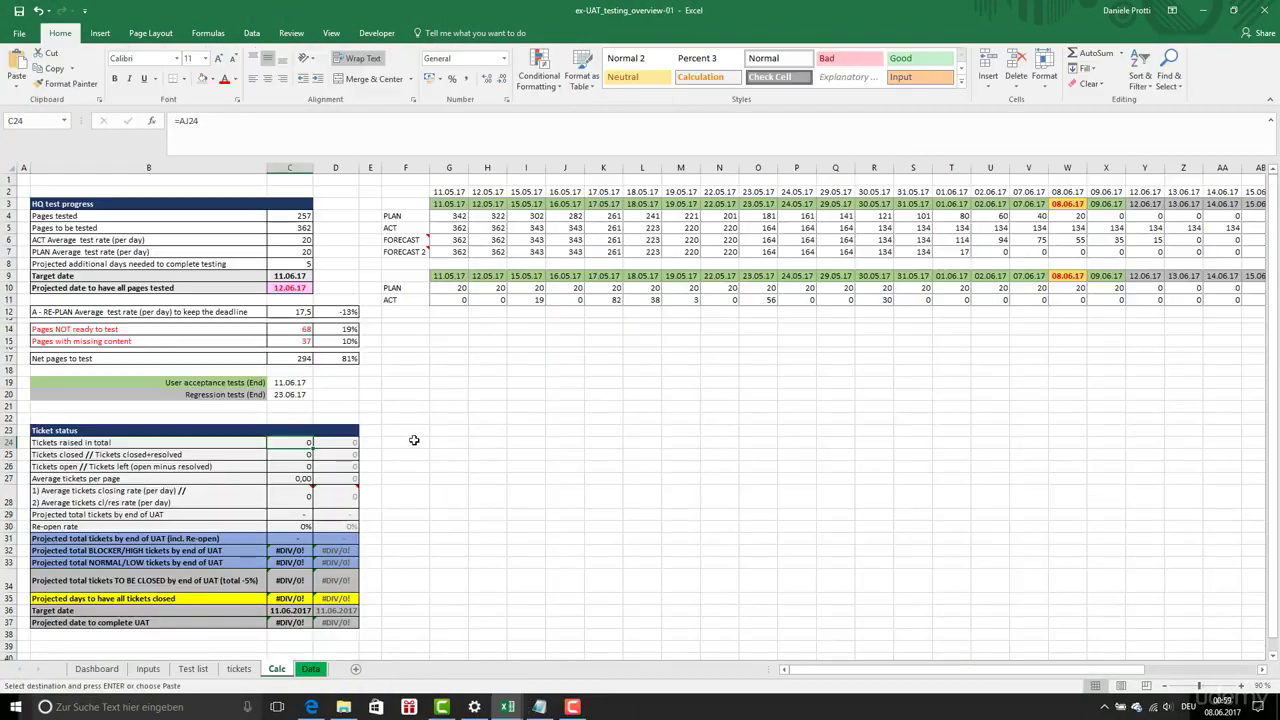
{"action": "left_click", "coordinate": [409, 441]}
{"action": "right_click", "coordinate": [409, 441]}
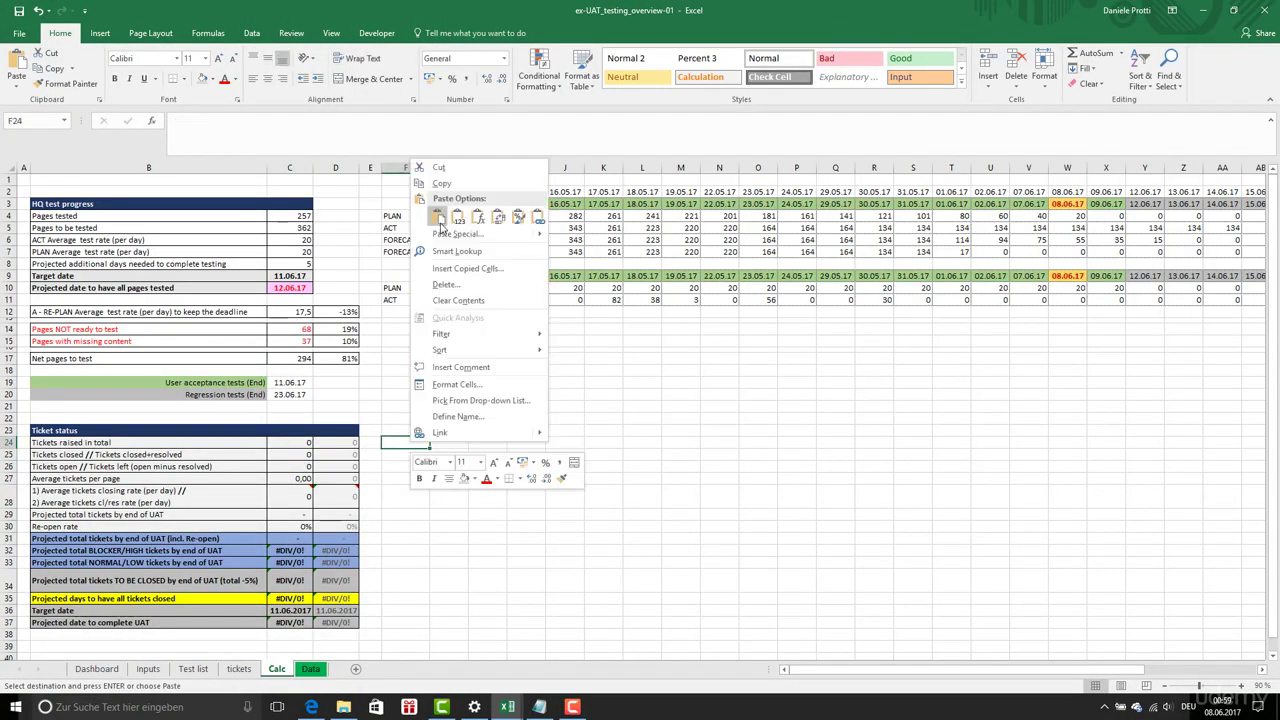
{"action": "left_click", "coordinate": [440, 222]}
{"action": "left_click", "coordinate": [440, 222]}
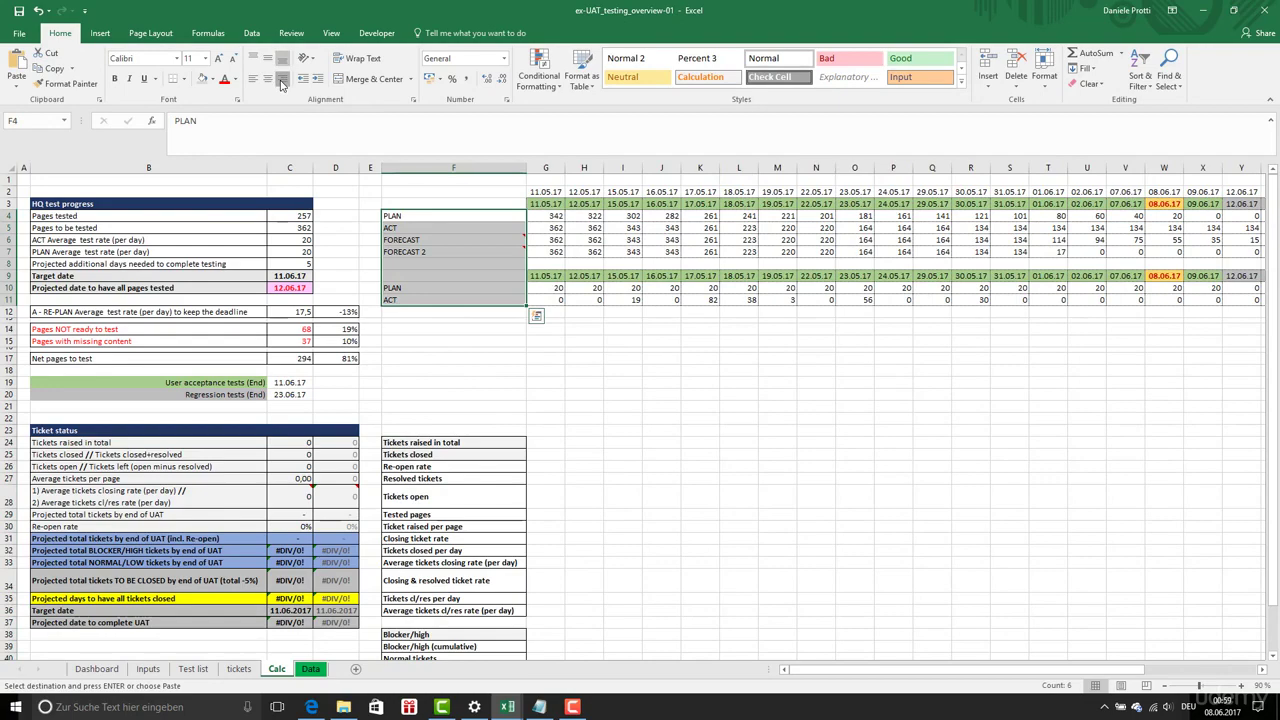
- Right-align the PLAN, ACT and FORECAST labels in F4:F11 and select the ticket metric labels in F24:F43
{"action": "left_click", "coordinate": [570, 416]}
{"action": "scroll", "coordinate": [570, 416], "scroll_direction": "down", "scroll_amount": 2}
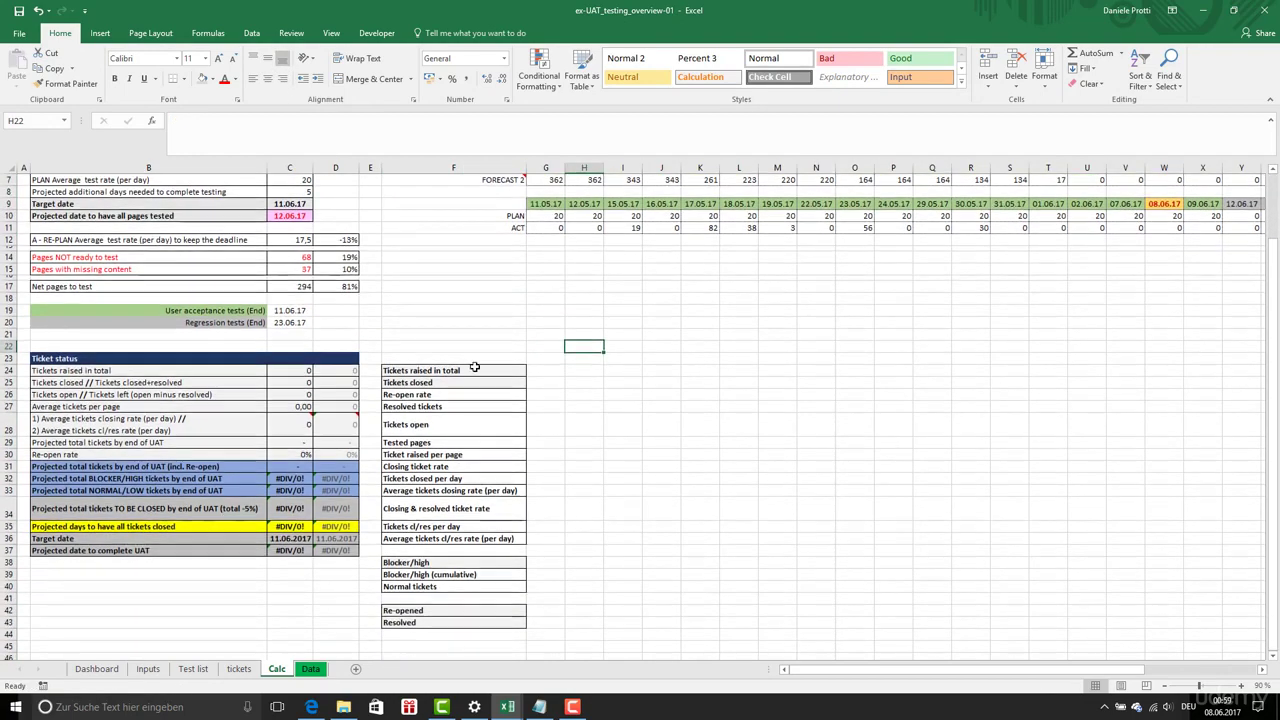
{"action": "left_click_drag", "start_coordinate": [478, 369], "coordinate": [483, 610]}
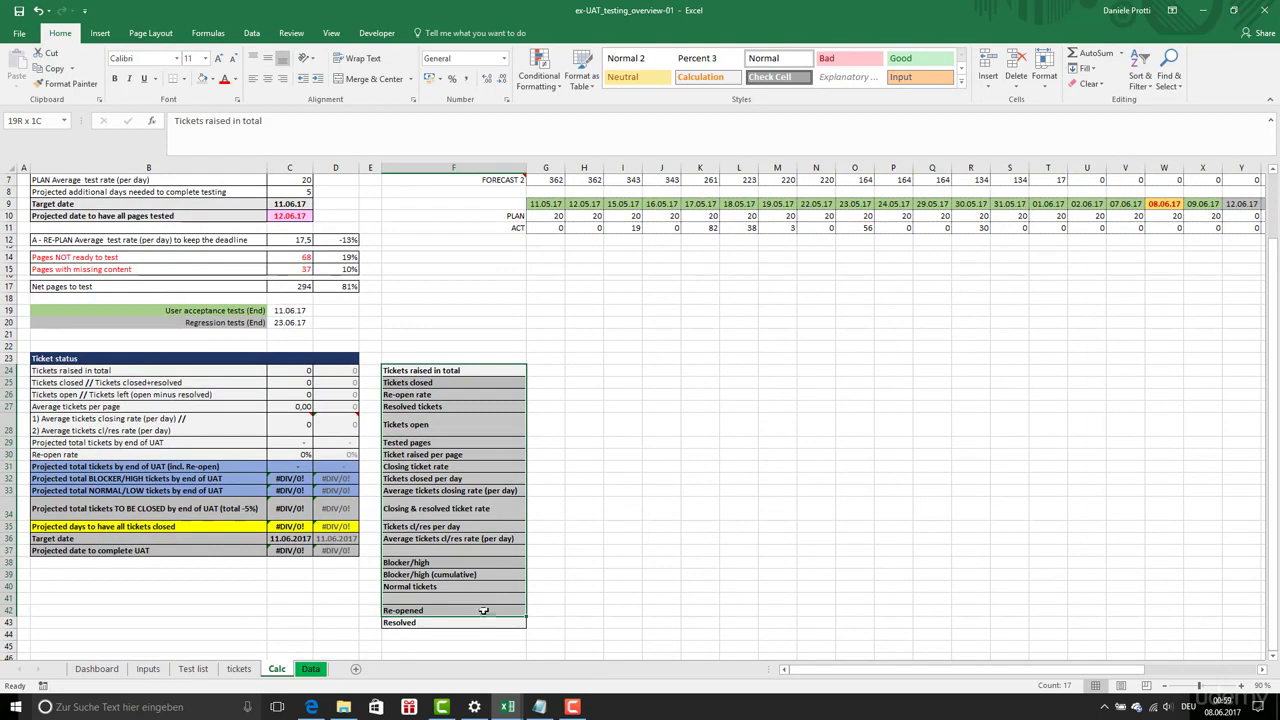
{"action": "left_click_drag", "start_coordinate": [483, 610], "coordinate": [483, 622]}
- Examine the date header formula in G2 of the ex-UAT_testing_overview workbook, then return to ex-UAT_testing_overview-01
{"action": "left_click", "coordinate": [520, 700]}
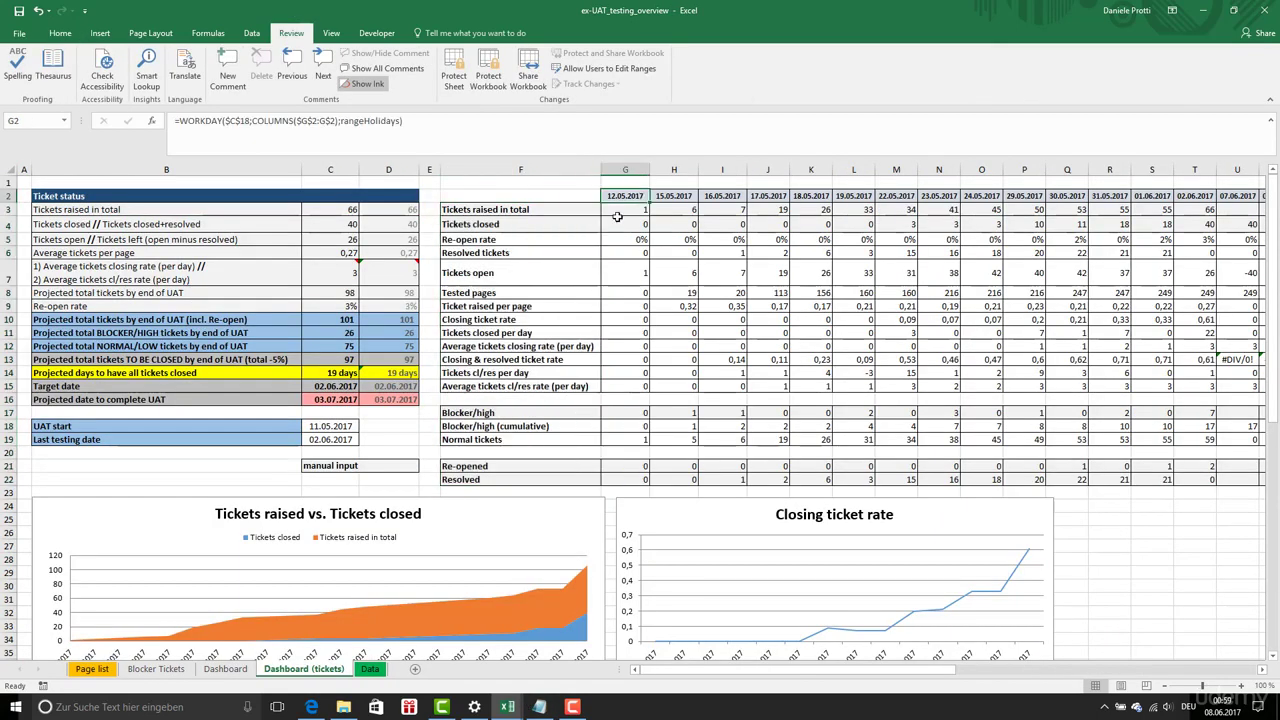
{"action": "left_click", "coordinate": [510, 706]}
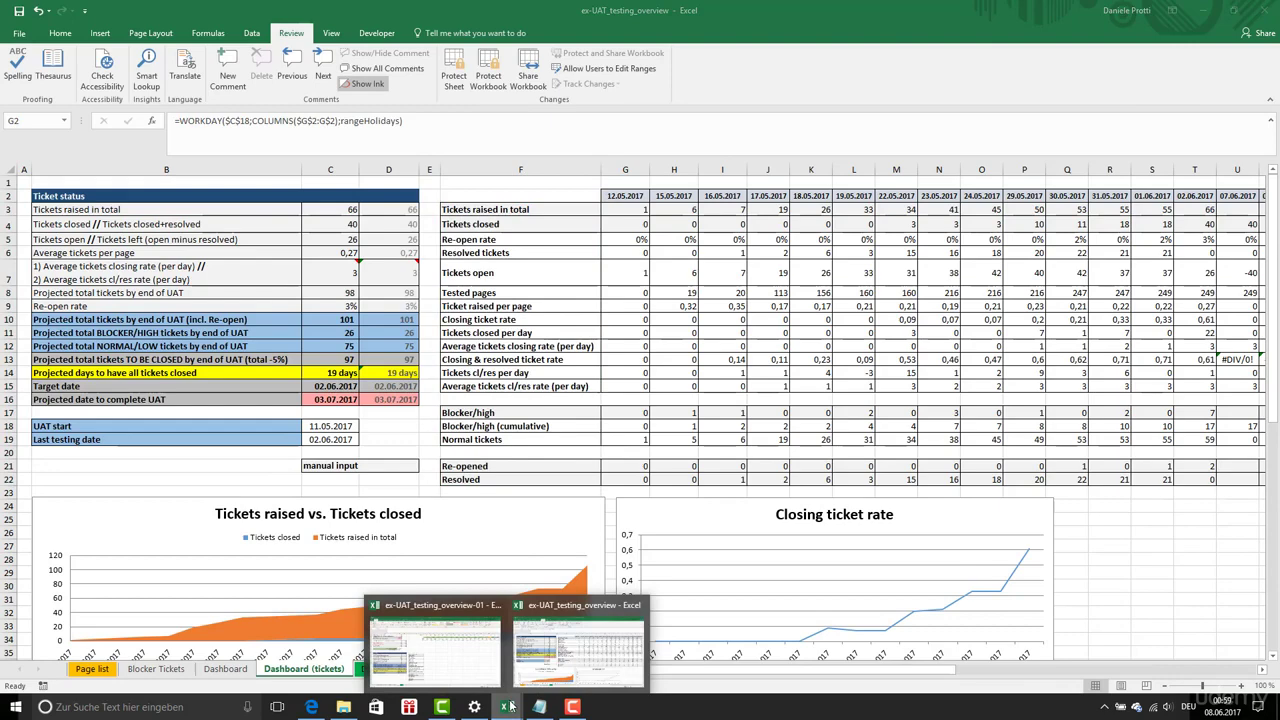
{"action": "left_click", "coordinate": [435, 645]}
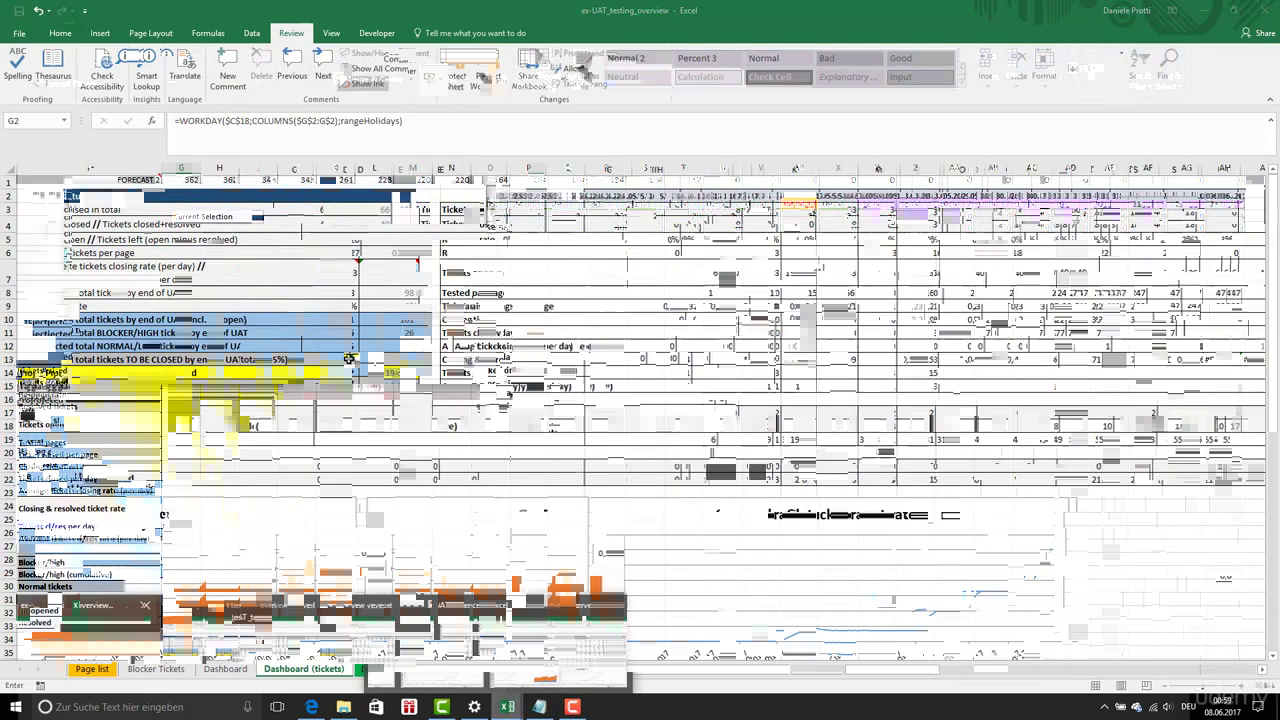
- Set the date header conditional formatting rules to apply to rows 3, 9 and 23 across columns G to AH
{"action": "left_click", "coordinate": [540, 72]}
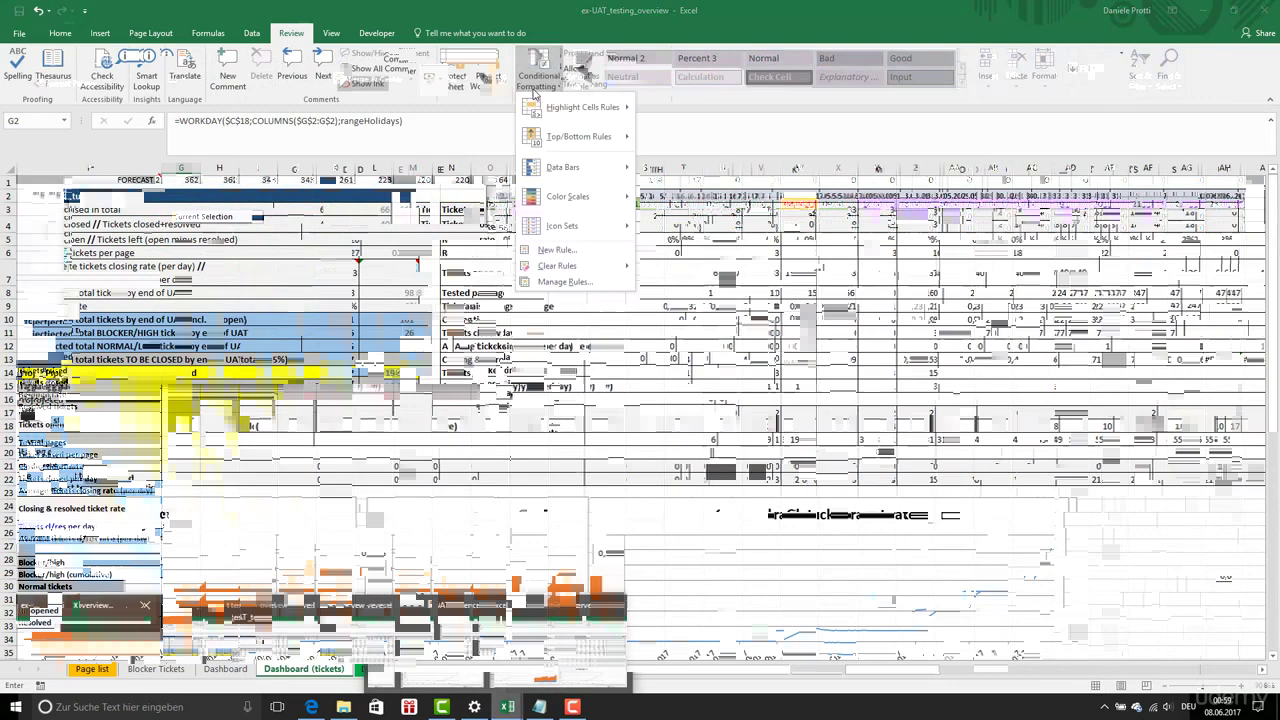
{"action": "left_click", "coordinate": [565, 282]}
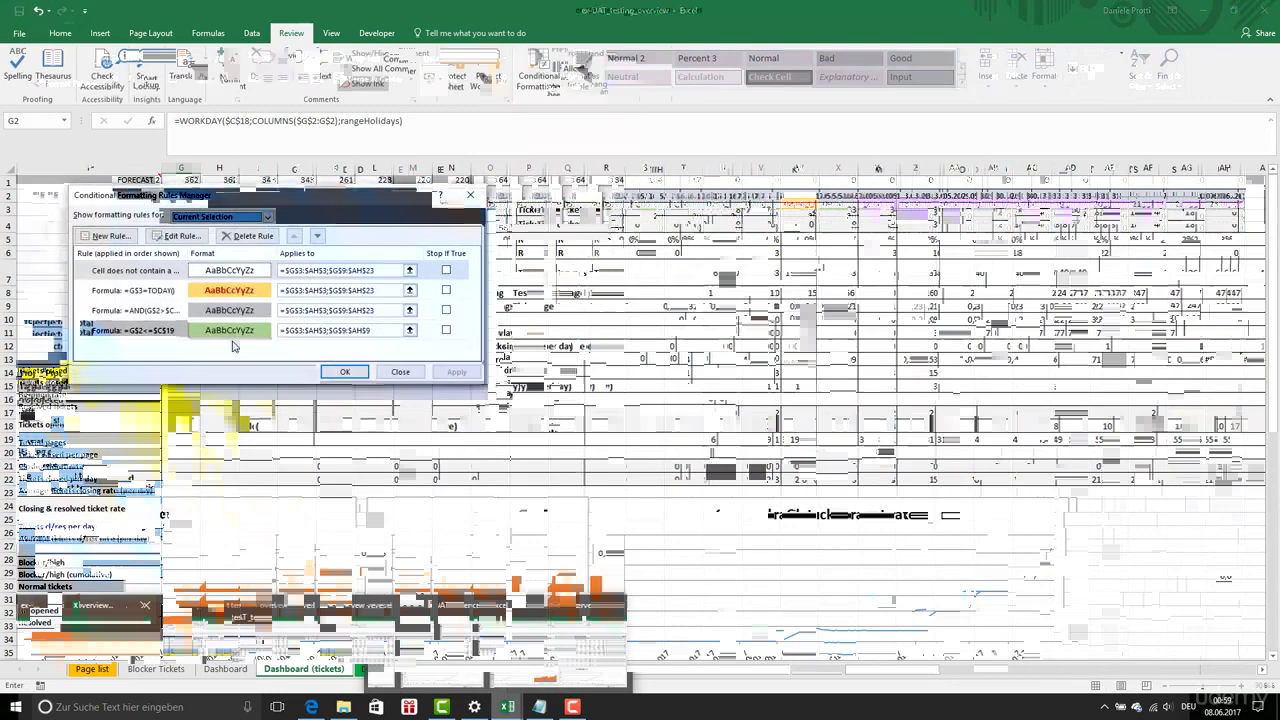
{"action": "left_click", "coordinate": [340, 330]}
{"action": "left_click_drag", "start_coordinate": [390, 329], "coordinate": [284, 334]}
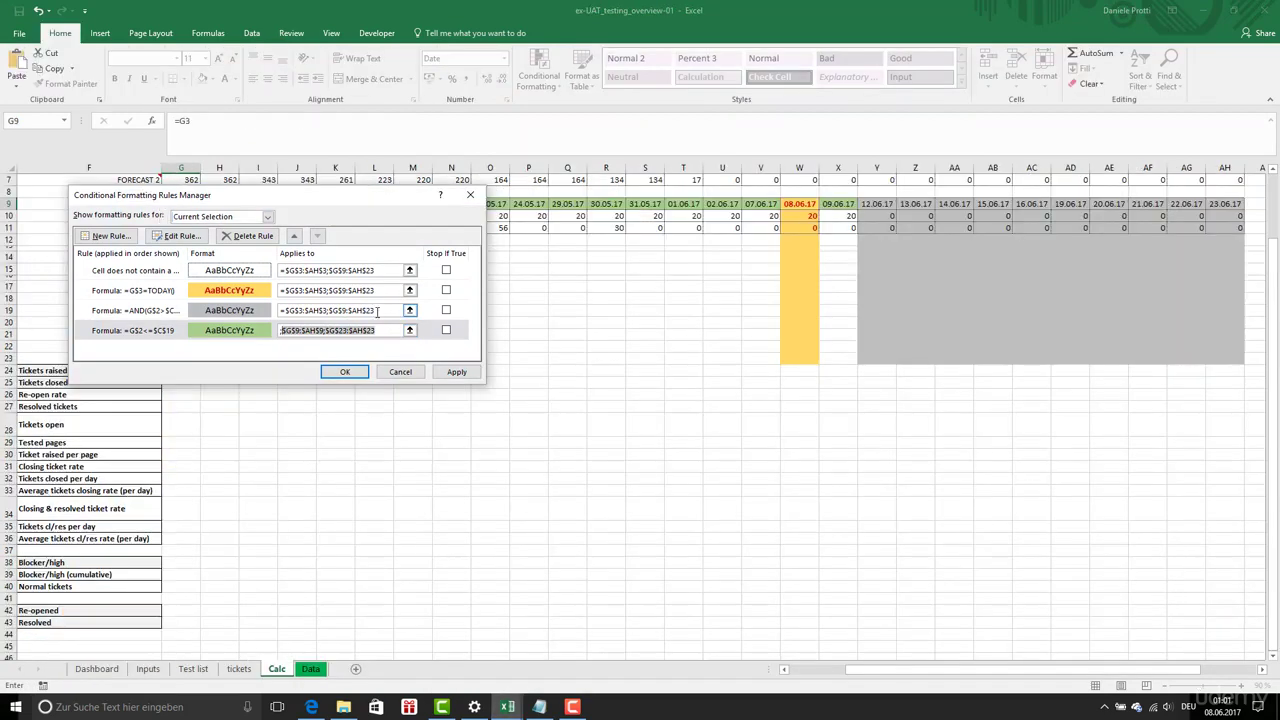
{"action": "left_click", "coordinate": [345, 372]}
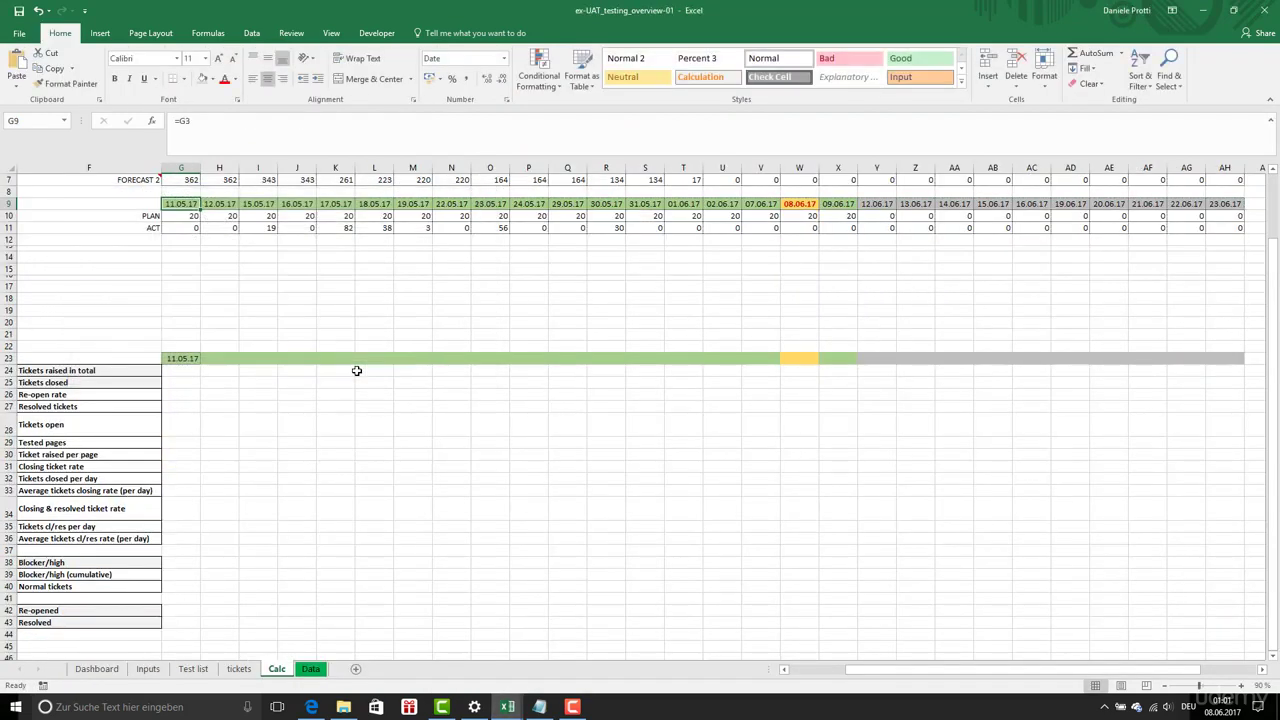
- Copy the date reference in G23 and paste only its formula across H23:AH23
{"action": "left_click", "coordinate": [434, 326]}
{"action": "scroll", "coordinate": [190, 358], "scroll_direction": "left", "scroll_amount": 3}
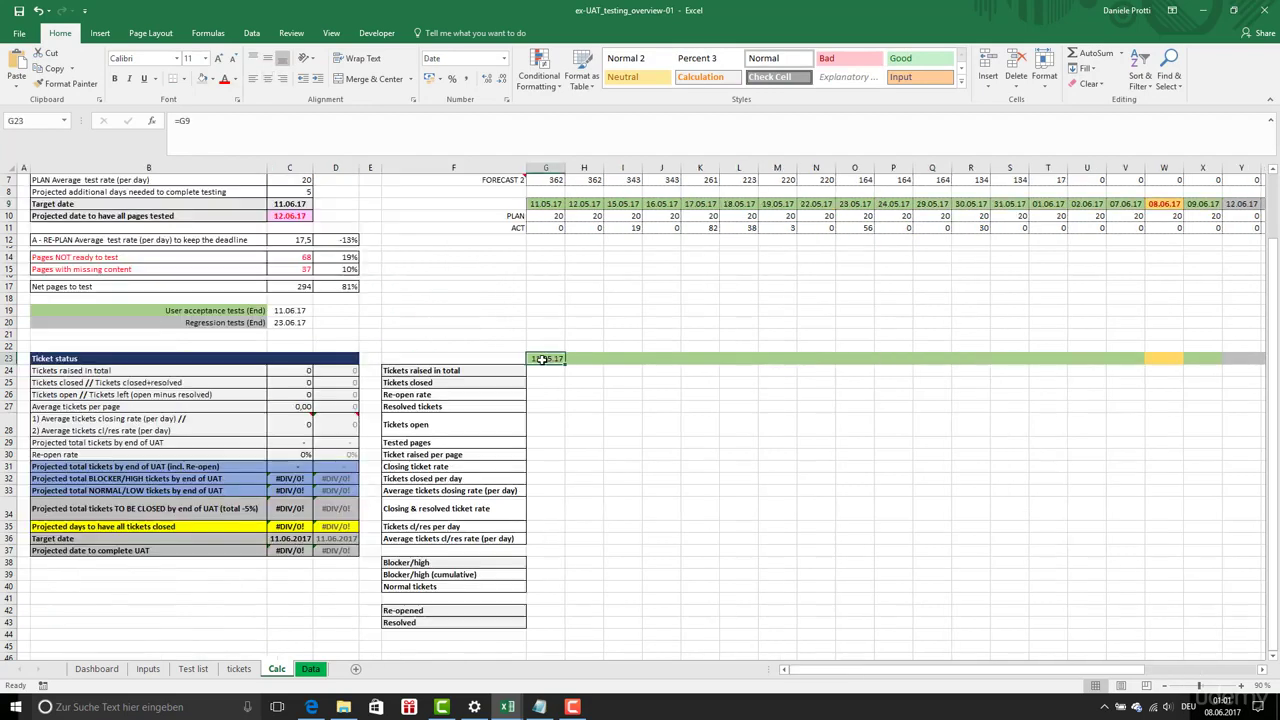
{"action": "right_click", "coordinate": [546, 362]}
{"action": "left_click", "coordinate": [575, 385]}
{"action": "left_click_drag", "start_coordinate": [571, 354], "coordinate": [1051, 357]}
{"action": "right_click", "coordinate": [1051, 357]}
{"action": "left_click", "coordinate": [1118, 418]}
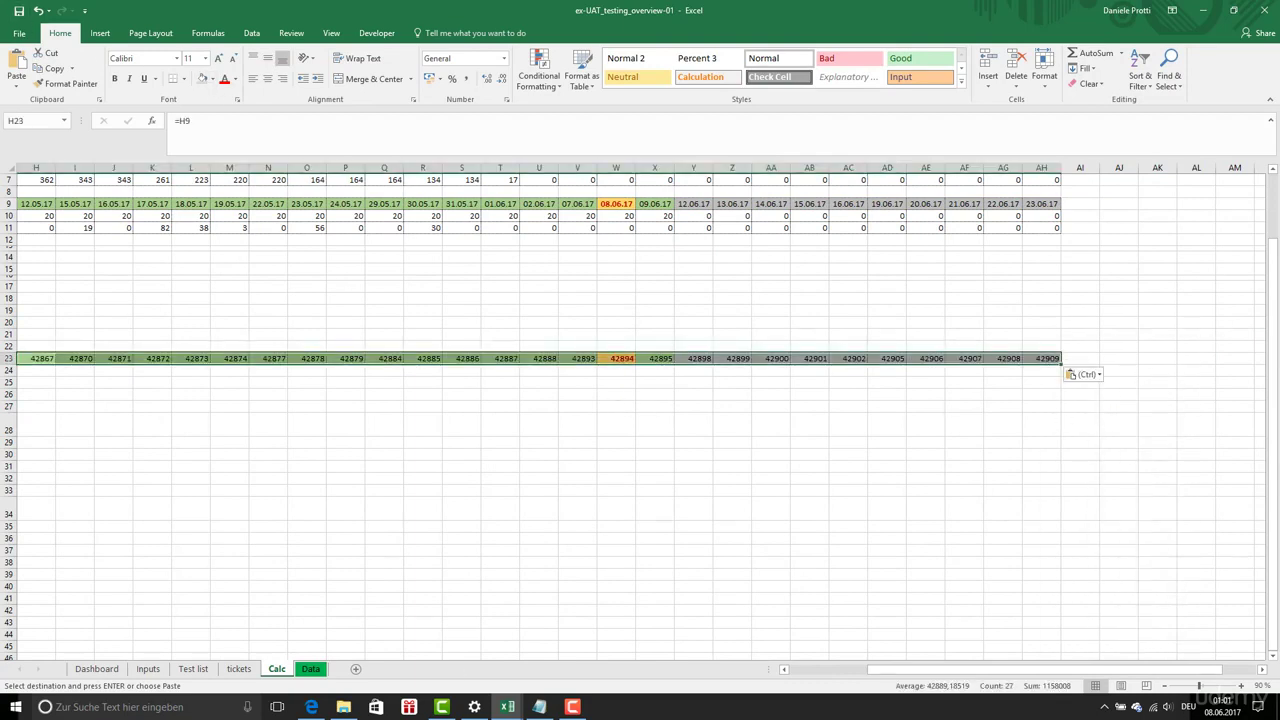
- Format H23:AH23 as dates using the 14.03.12 type
{"action": "scroll", "coordinate": [600, 360], "scroll_direction": "left", "scroll_amount": 3}
{"action": "right_click", "coordinate": [599, 361]}
{"action": "left_click", "coordinate": [648, 587]}
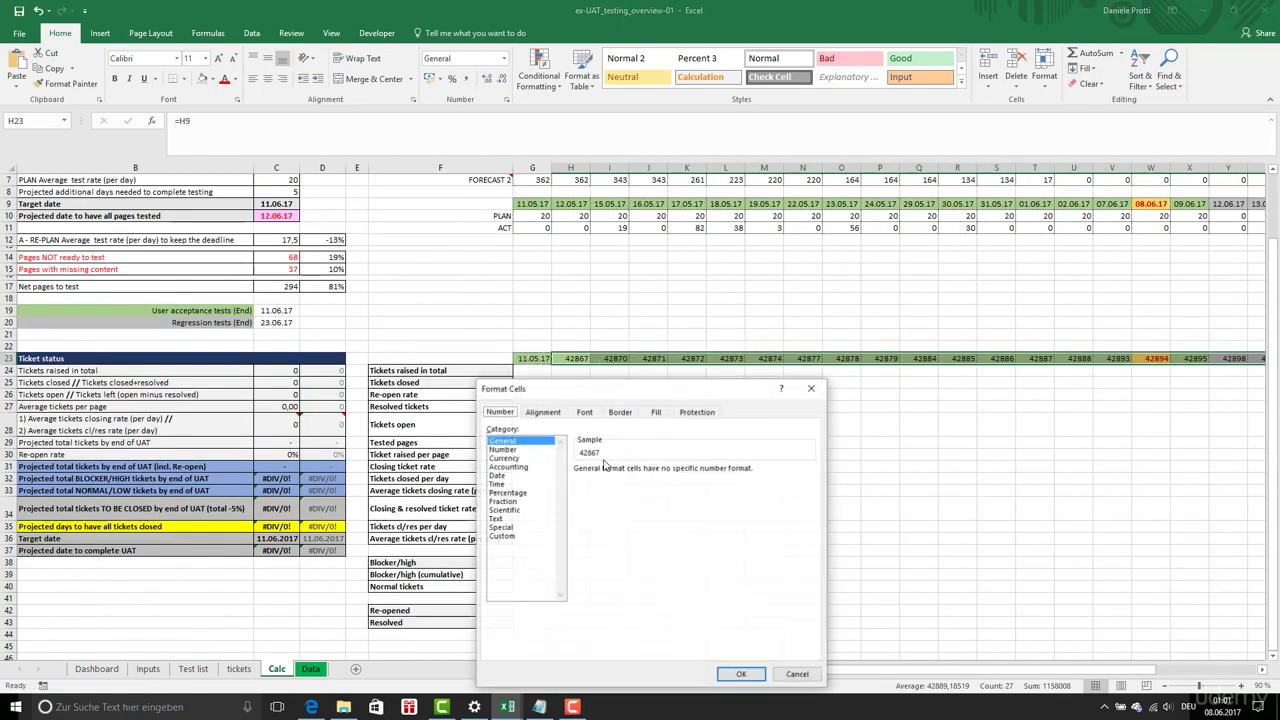
{"action": "left_click", "coordinate": [509, 476]}
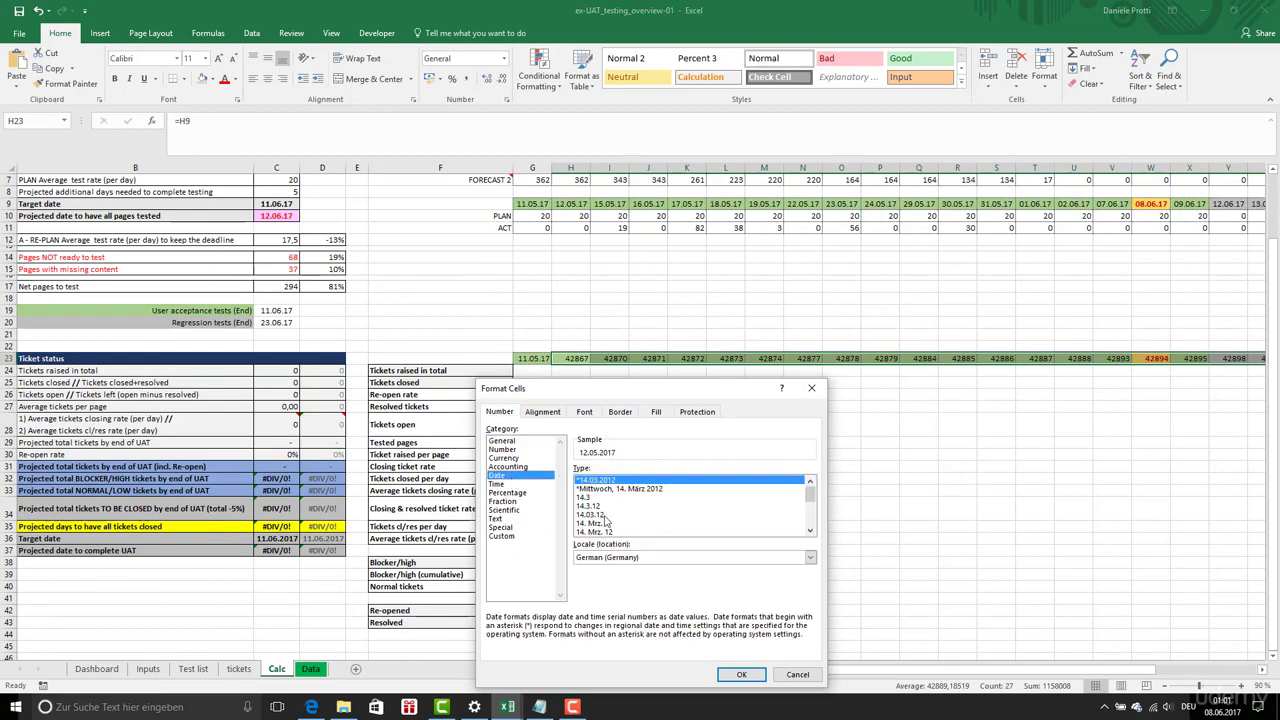
{"action": "left_click", "coordinate": [605, 515]}
{"action": "left_click", "coordinate": [738, 675]}
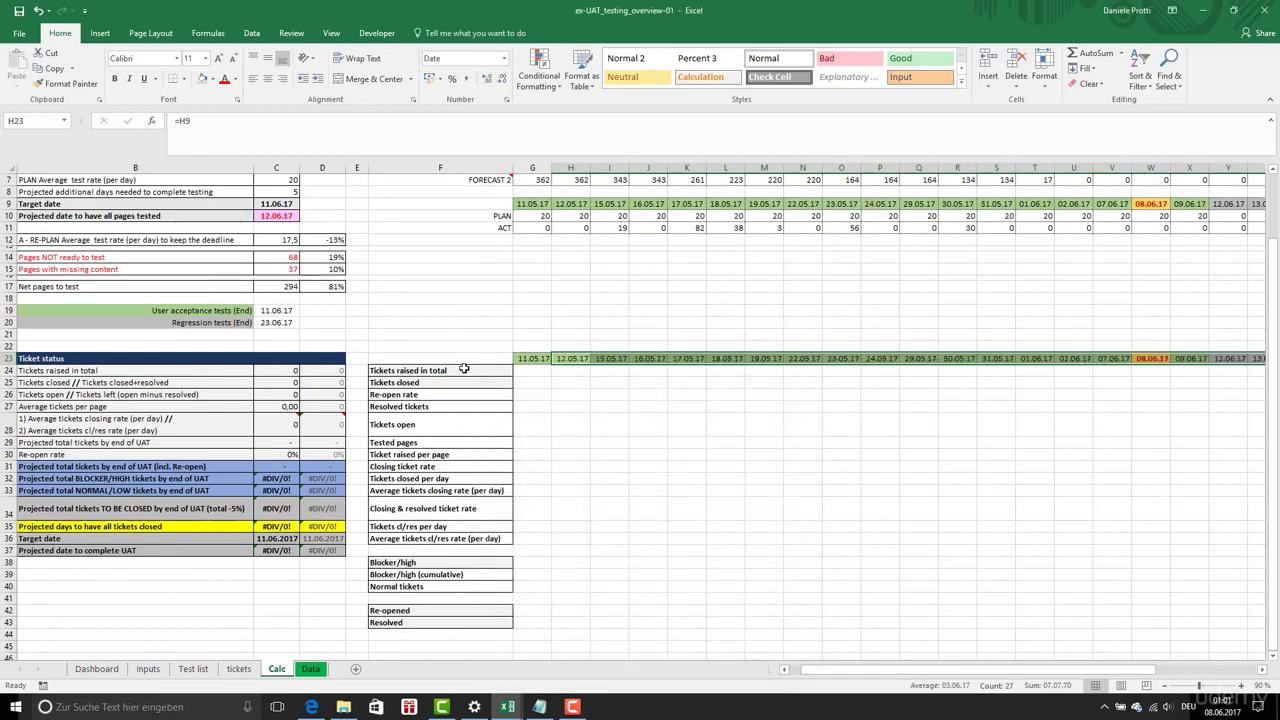
- Apply the cell formatting of G5 to G24 with the Format Painter
{"action": "left_click", "coordinate": [537, 367]}
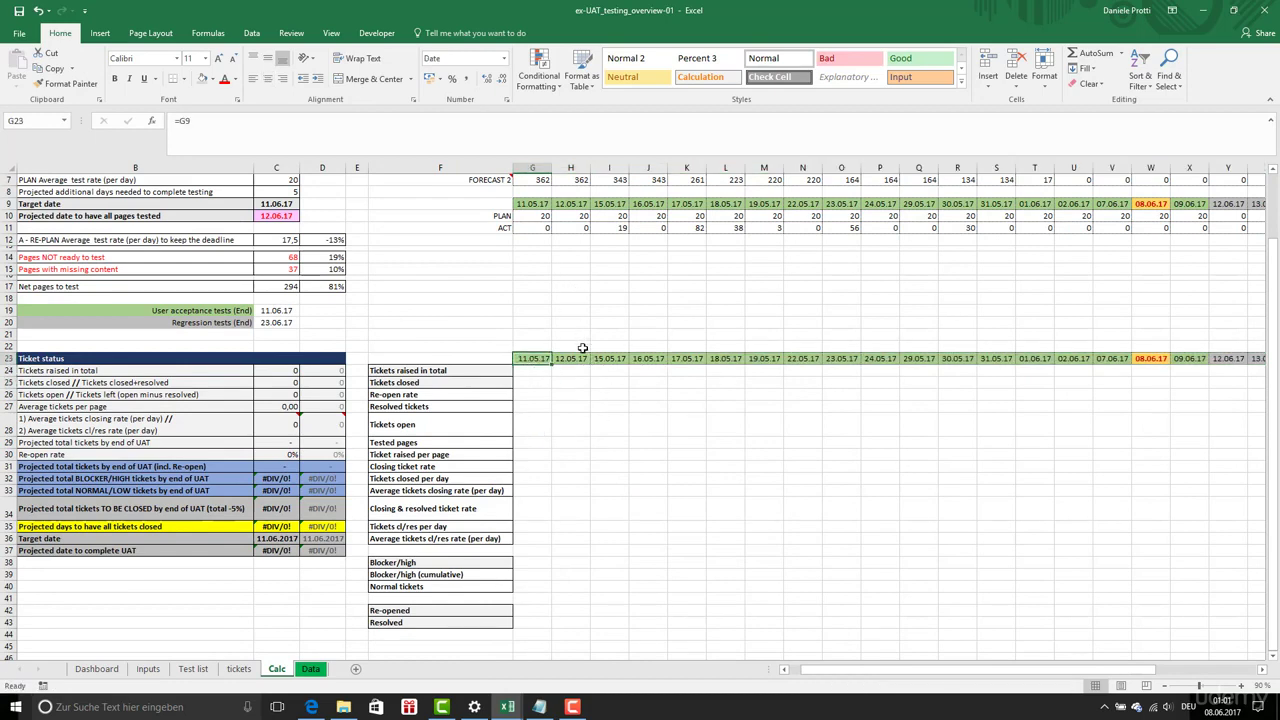
{"action": "scroll", "coordinate": [582, 347], "scroll_direction": "up", "scroll_amount": 2}
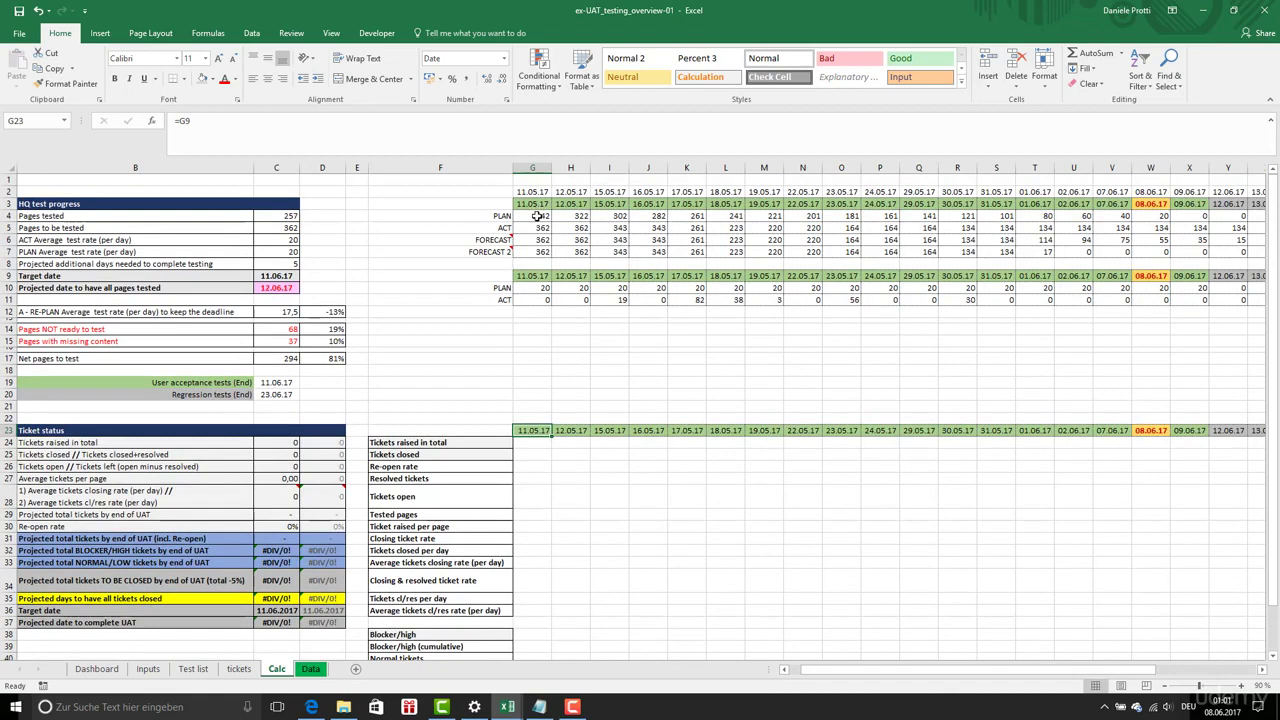
{"action": "left_click", "coordinate": [535, 228]}
{"action": "left_click", "coordinate": [66, 83]}
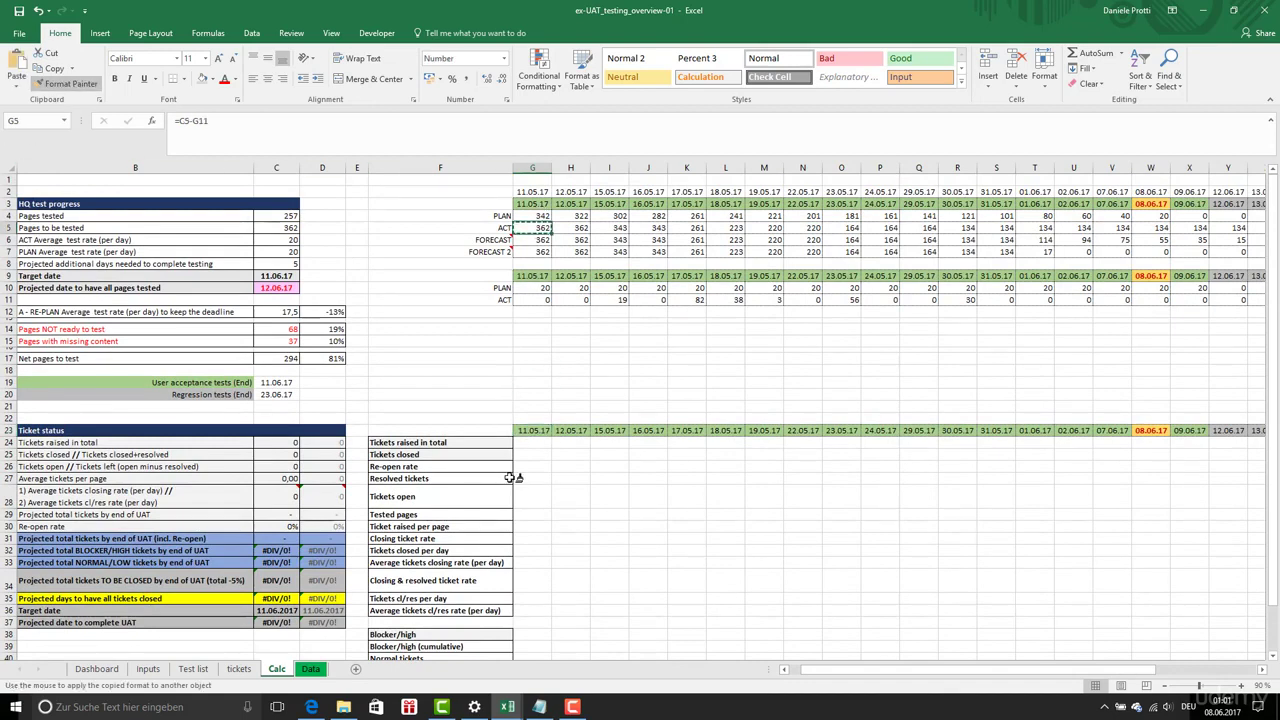
{"action": "left_click", "coordinate": [535, 442]}
{"action": "left_click", "coordinate": [542, 500]}
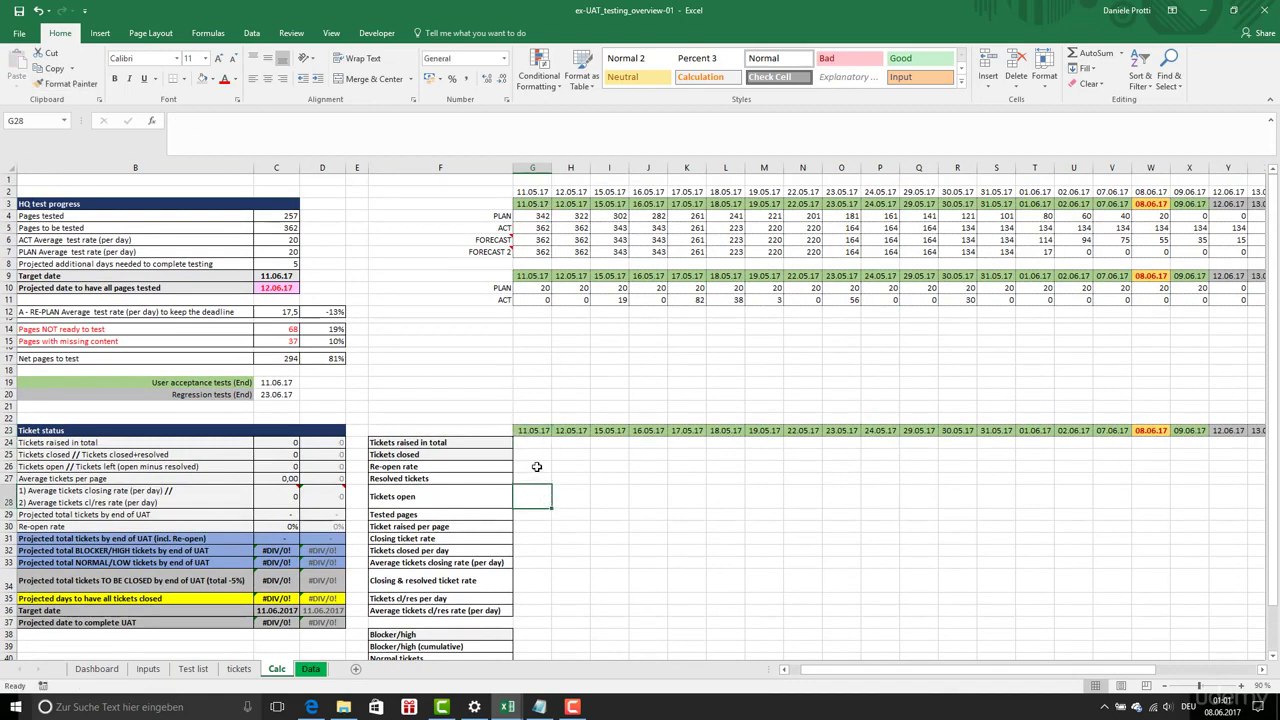
{"action": "left_click", "coordinate": [541, 444]}
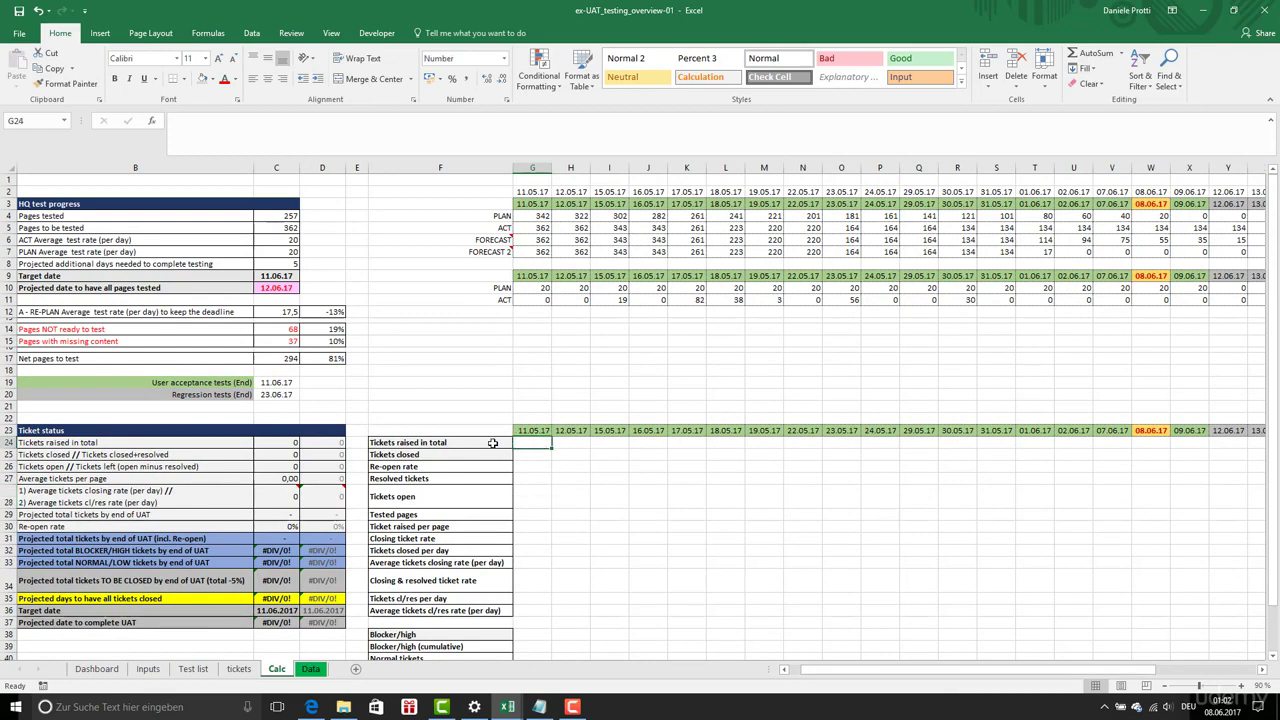
- Apply thin outline and inside borders to the daily ticket metrics range F24:AH36
{"action": "left_click_drag", "start_coordinate": [491, 444], "coordinate": [1270, 625]}
{"action": "mouse_move", "coordinate": [1097, 670]}
{"action": "left_mouse_down"}
{"action": "mouse_move", "coordinate": [981, 673]}
{"action": "mouse_move", "coordinate": [1093, 673]}
{"action": "left_mouse_up"}
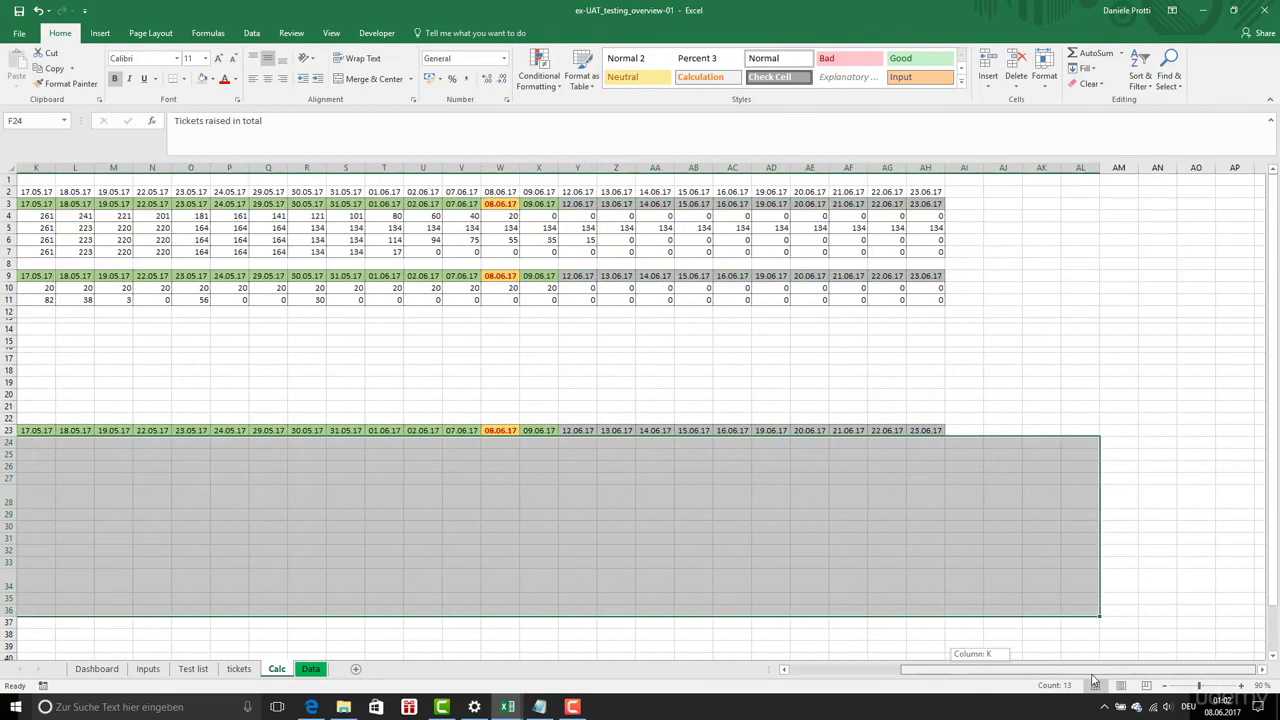
{"action": "left_click_drag", "start_coordinate": [1060, 616], "coordinate": [944, 616]}
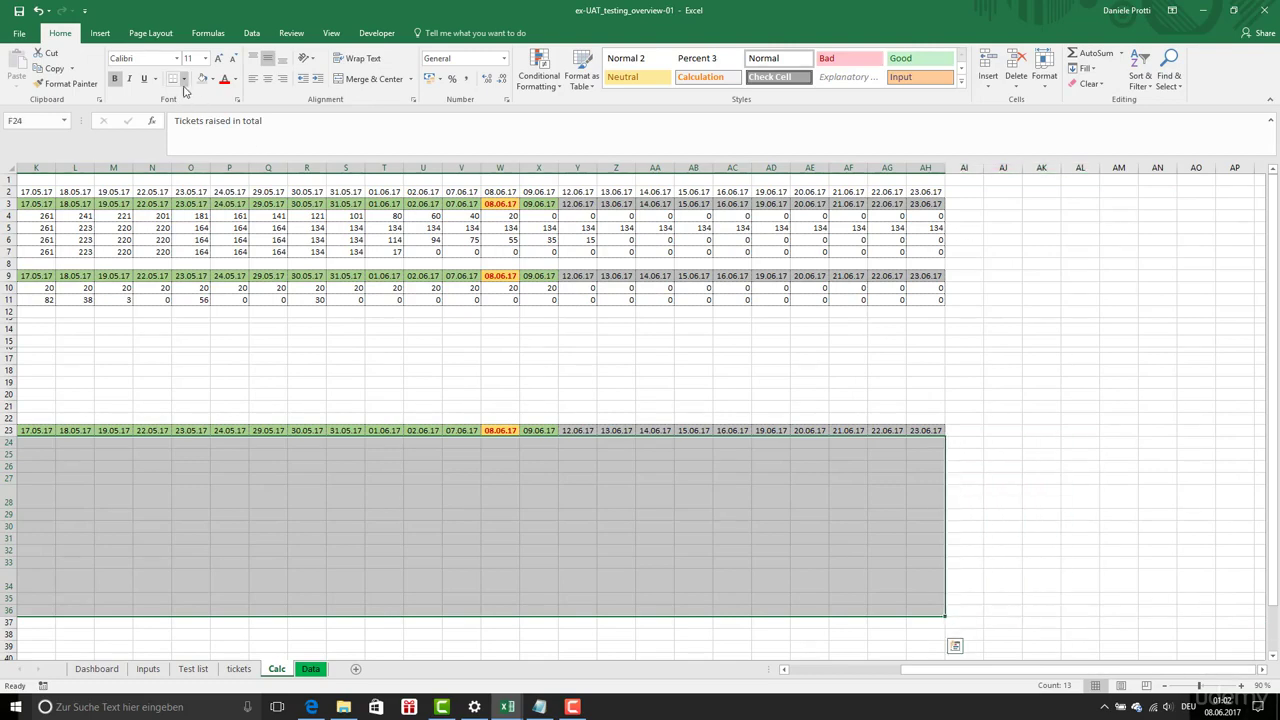
{"action": "right_click", "coordinate": [278, 484]}
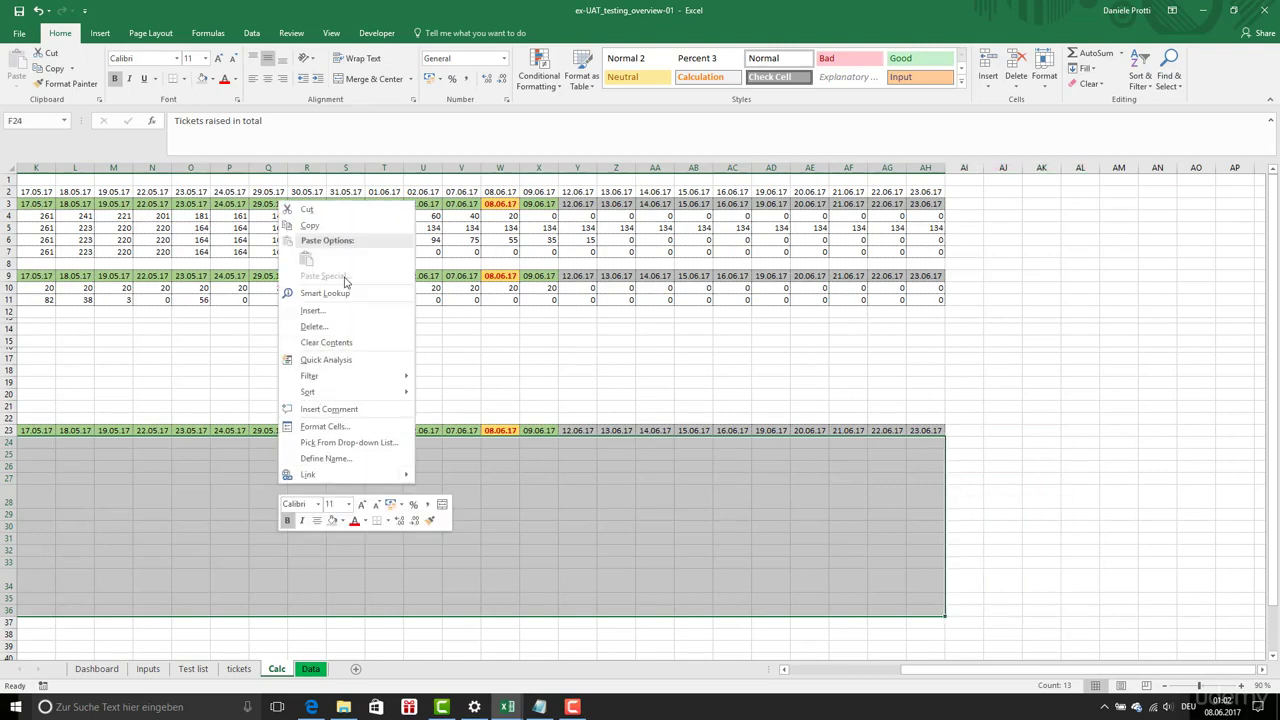
{"action": "left_click", "coordinate": [340, 426]}
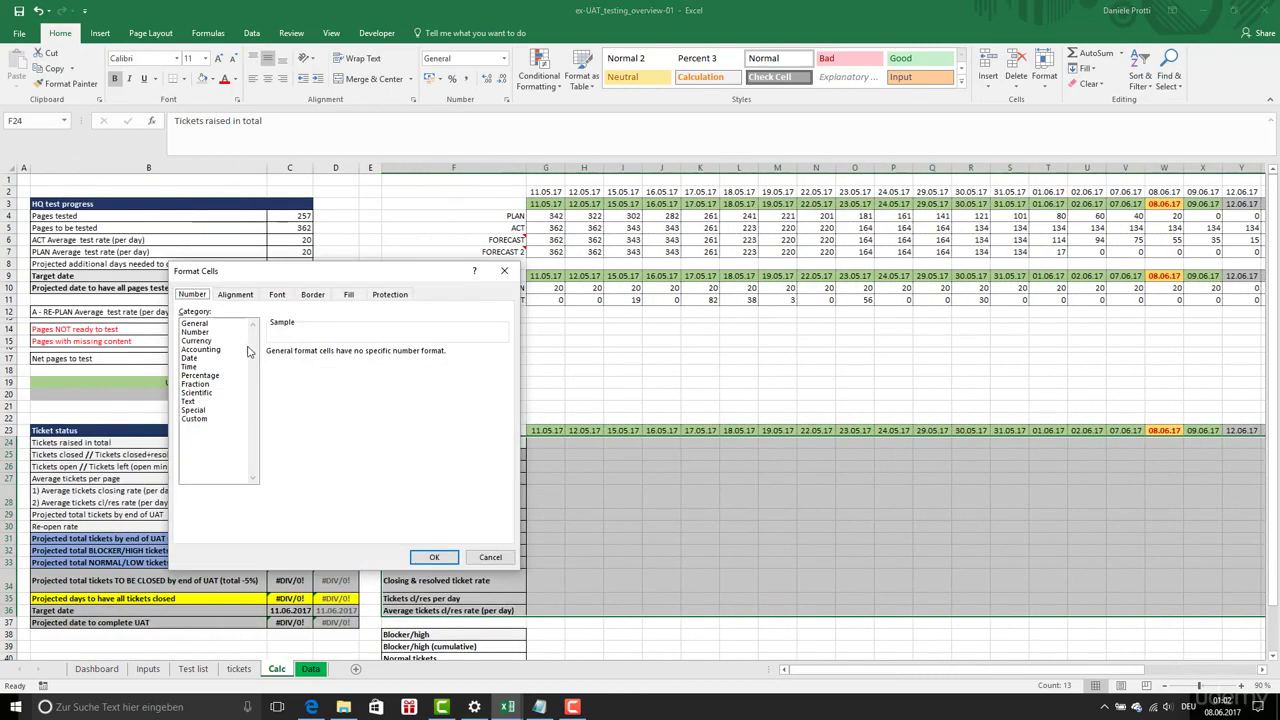
{"action": "left_click", "coordinate": [314, 295]}
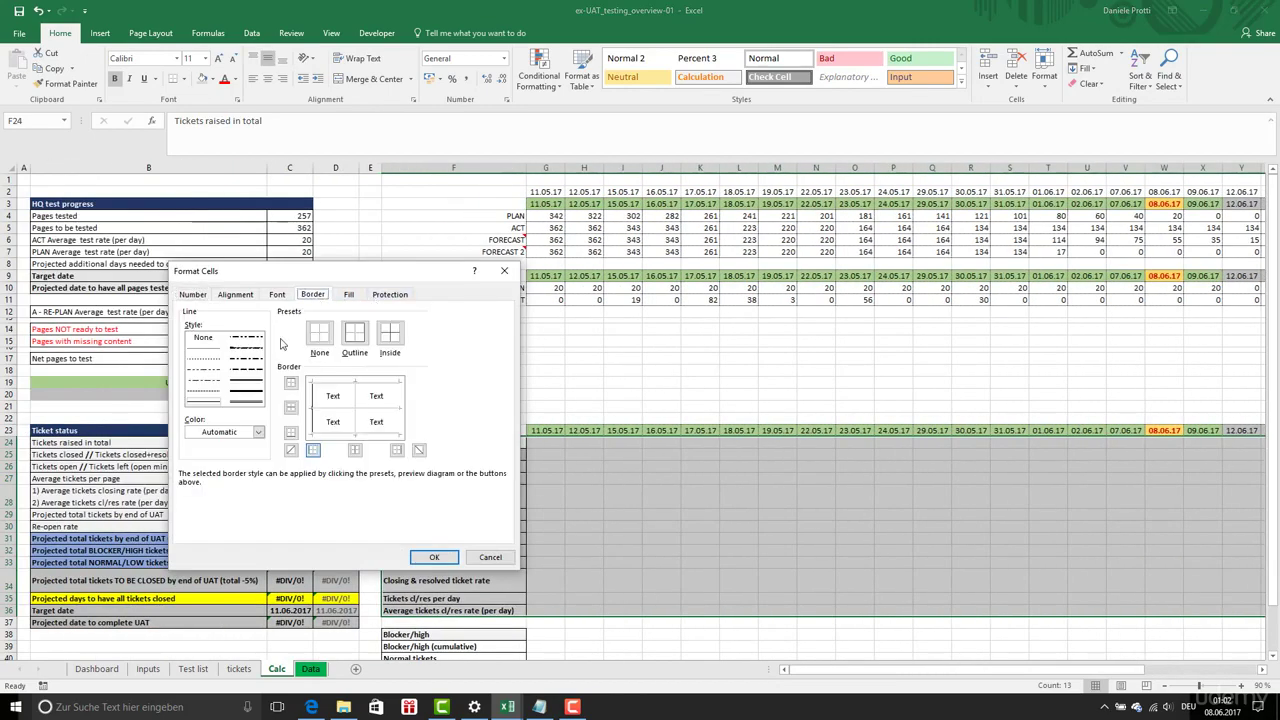
{"action": "left_click", "coordinate": [211, 350]}
{"action": "left_click", "coordinate": [355, 335]}
{"action": "left_click", "coordinate": [390, 335]}
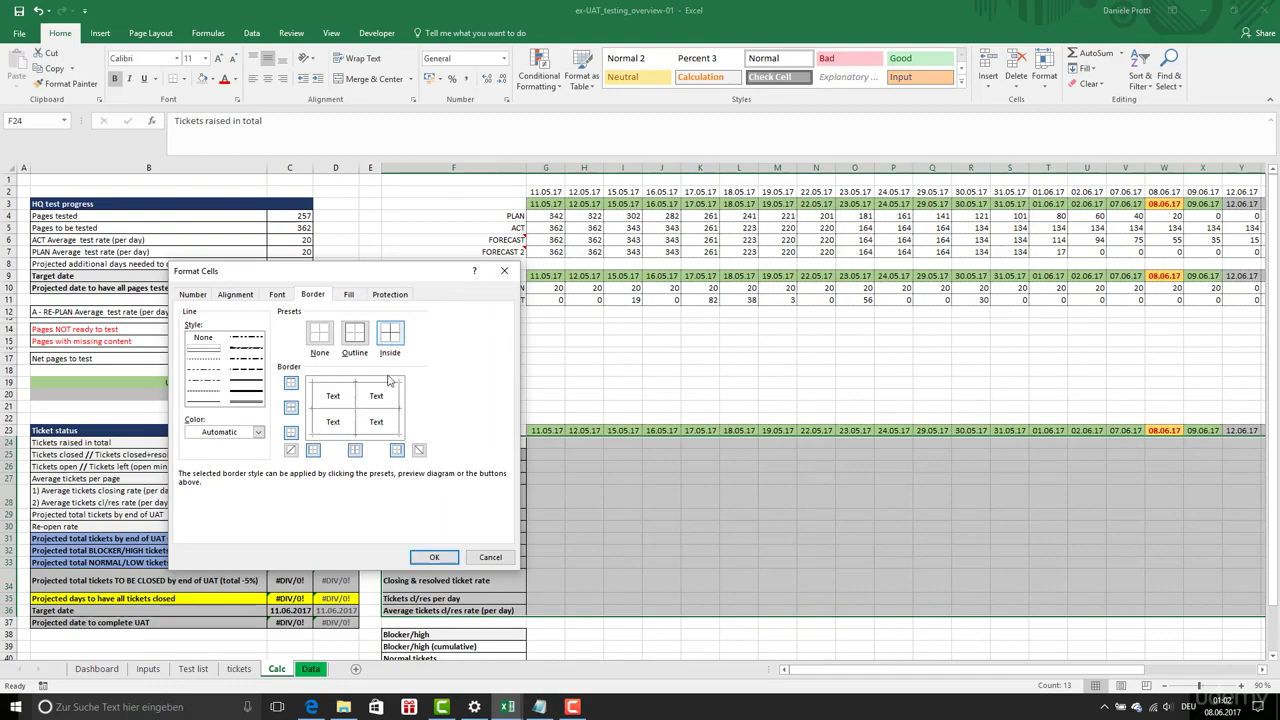
{"action": "left_click", "coordinate": [428, 557]}
- Apply the same borders to the Blocker/high to Normal tickets block F38:AH40 and the Re-opened and Resolved block F42:AH43
{"action": "scroll", "coordinate": [460, 491], "scroll_direction": "down", "scroll_amount": 4}
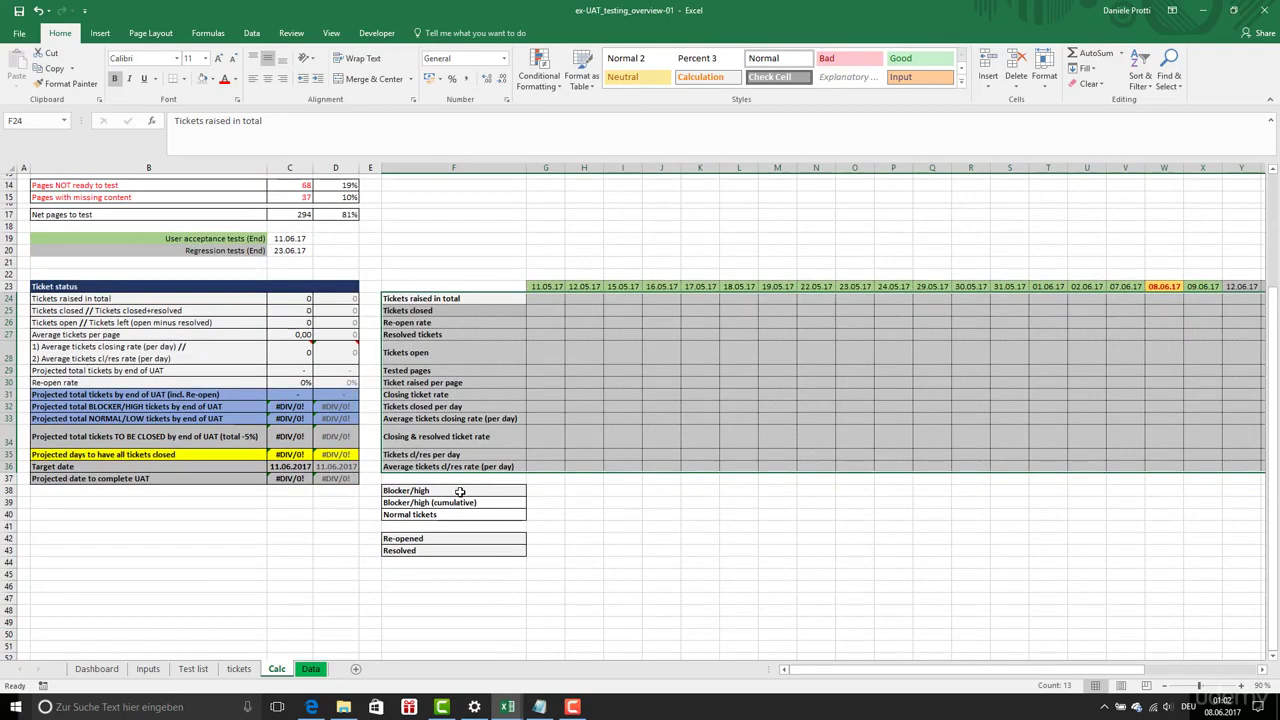
{"action": "left_click", "coordinate": [515, 545]}
{"action": "left_click_drag", "start_coordinate": [515, 545], "coordinate": [1080, 551]}
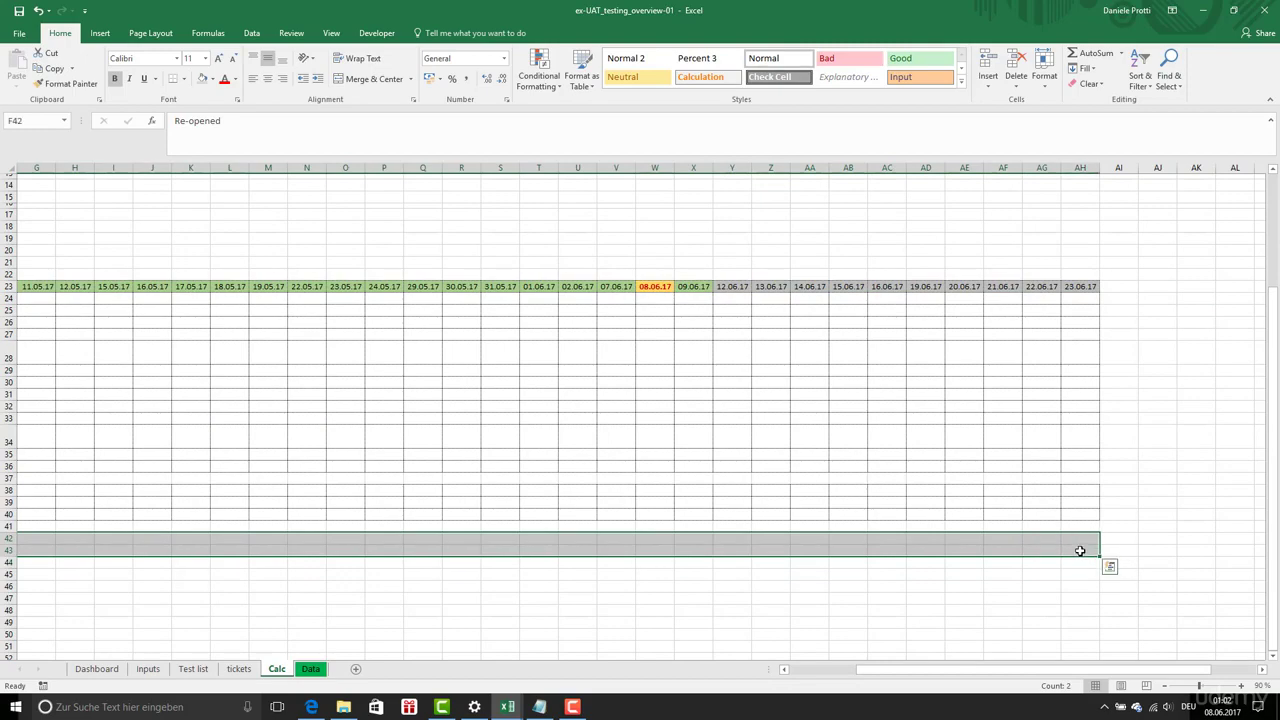
{"action": "left_click", "coordinate": [557, 588]}
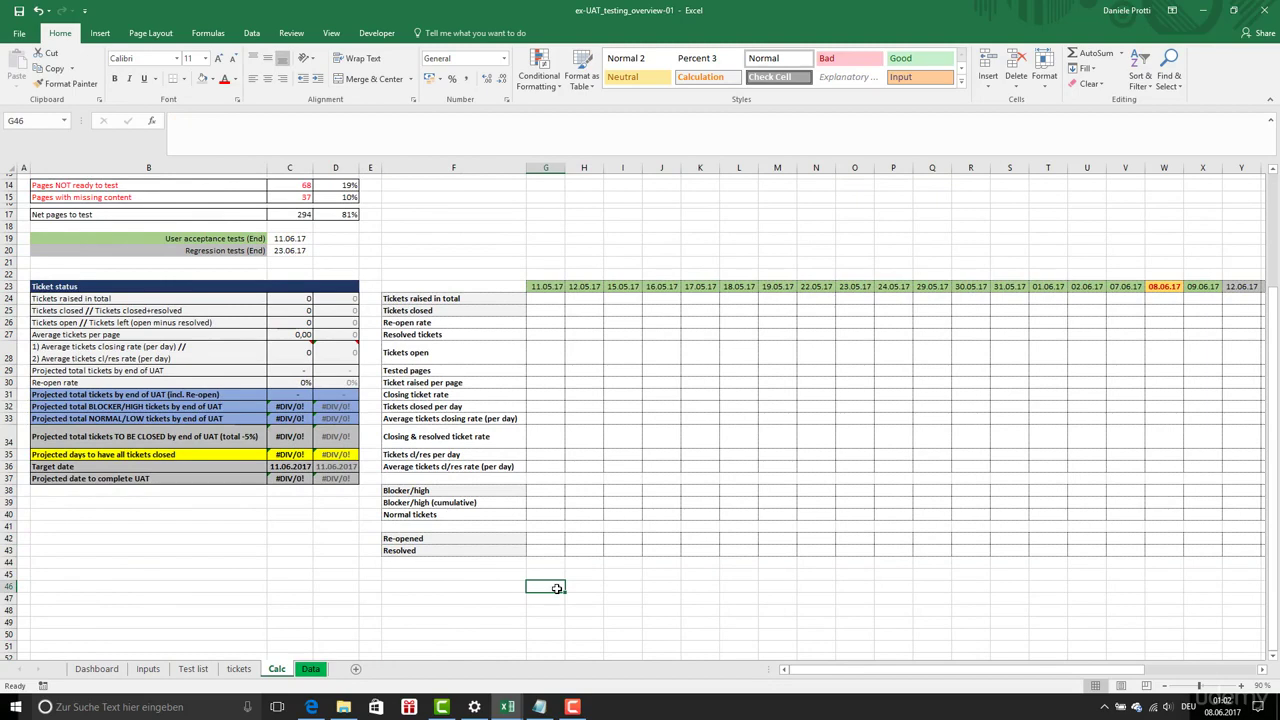
- Fill the label cells F24:F25, F38 and F42:F43 and the daily cells G24:AH25 with light gold
{"action": "left_click", "coordinate": [212, 79]}
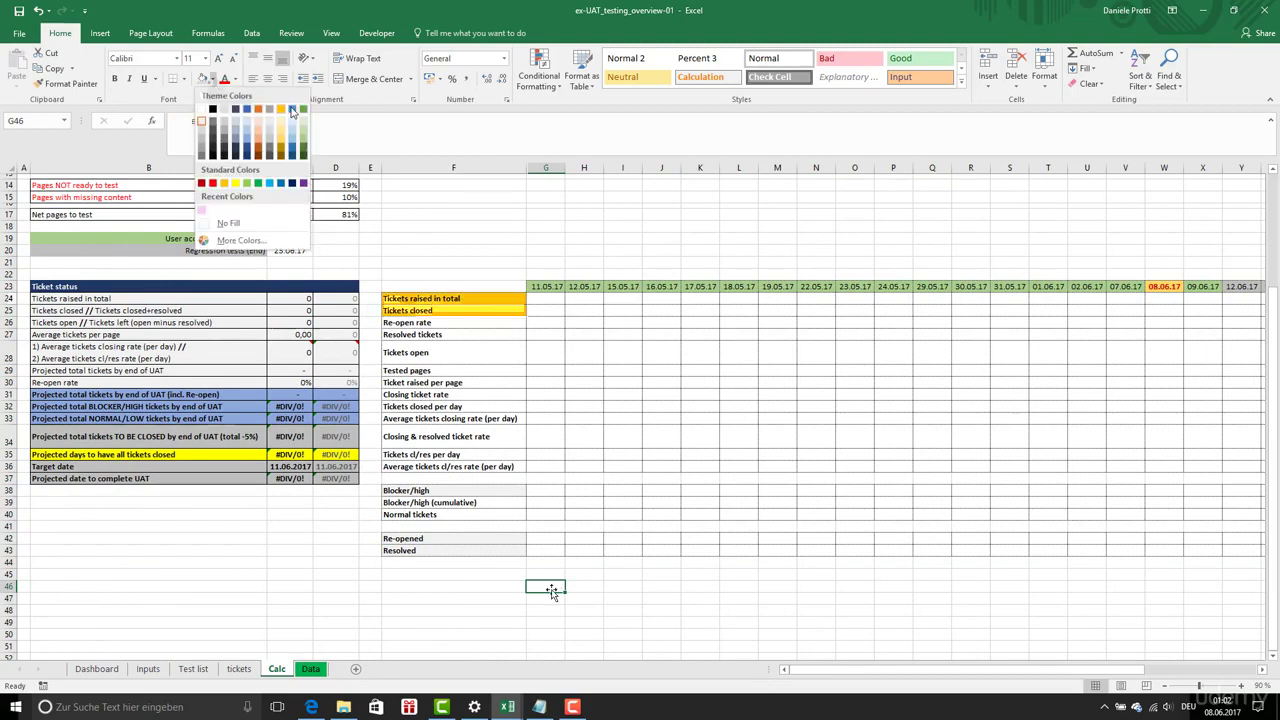
{"action": "left_click", "coordinate": [288, 138]}
{"action": "left_click", "coordinate": [450, 420]}
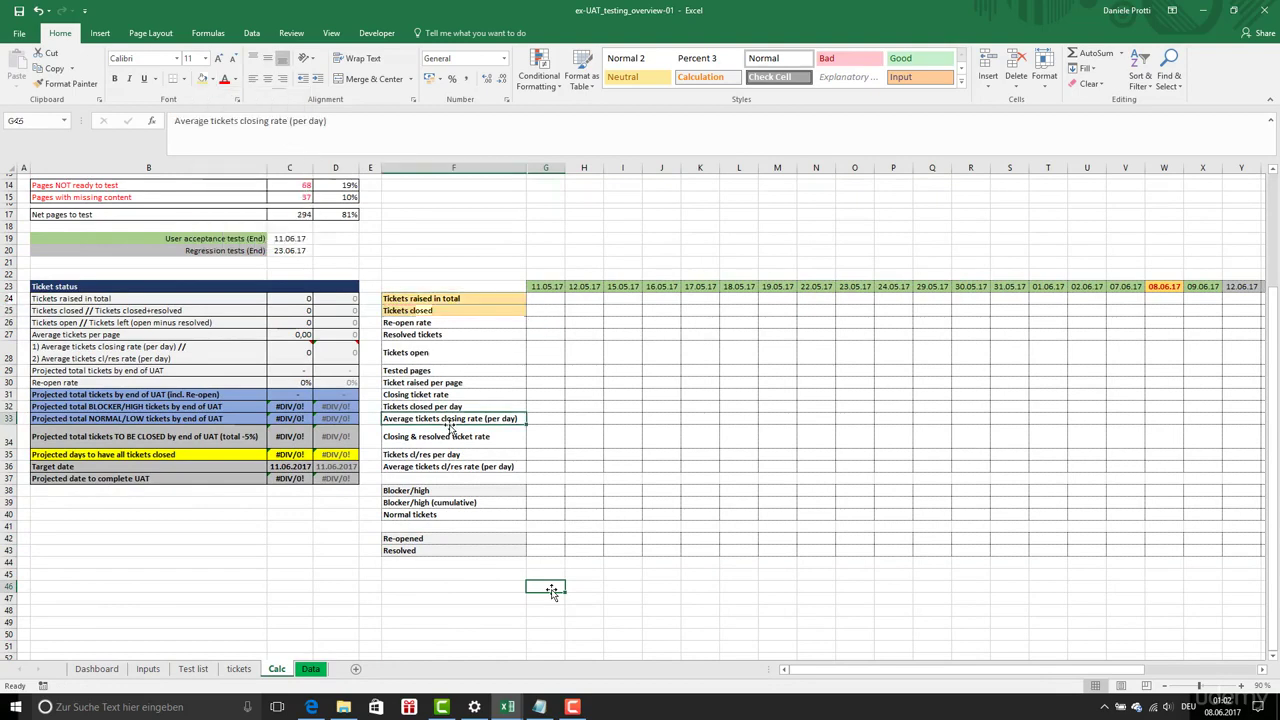
{"action": "left_click", "coordinate": [450, 490]}
{"action": "key", "text": "F4"}
{"action": "left_click_drag", "start_coordinate": [450, 538], "coordinate": [450, 550]}
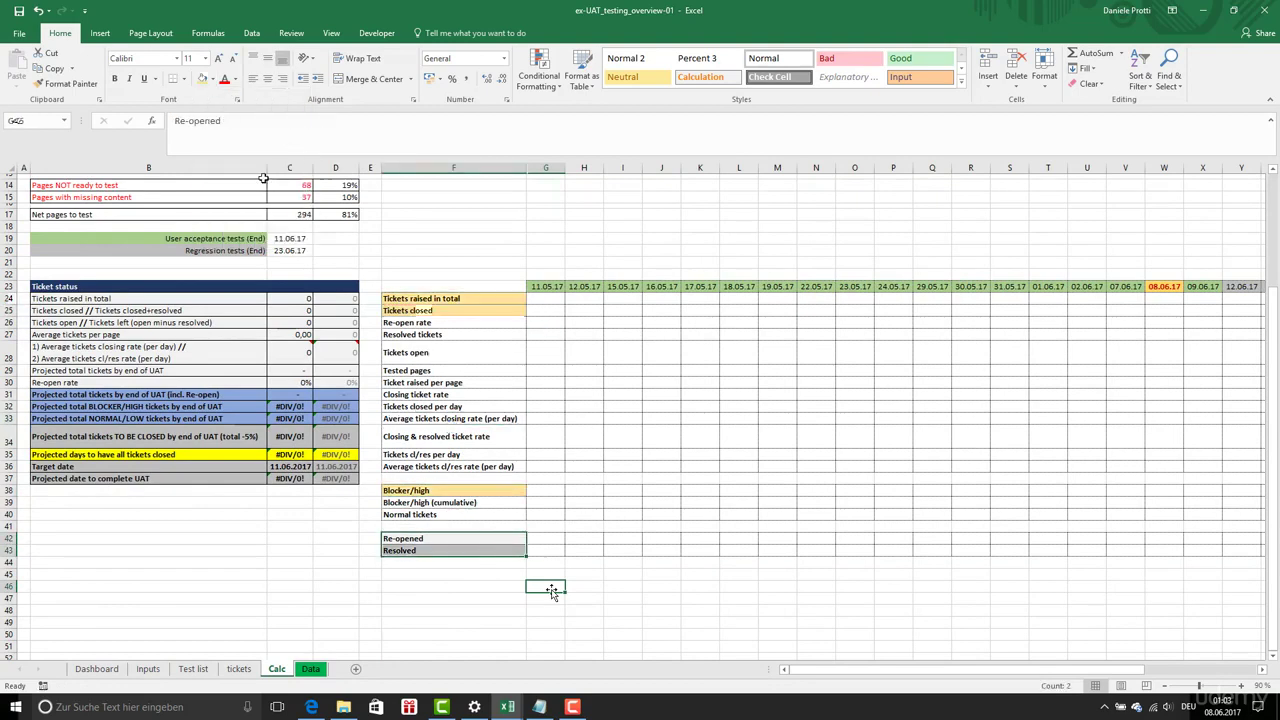
{"action": "key", "text": "F4"}
{"action": "left_click_drag", "start_coordinate": [548, 304], "coordinate": [1277, 311]}
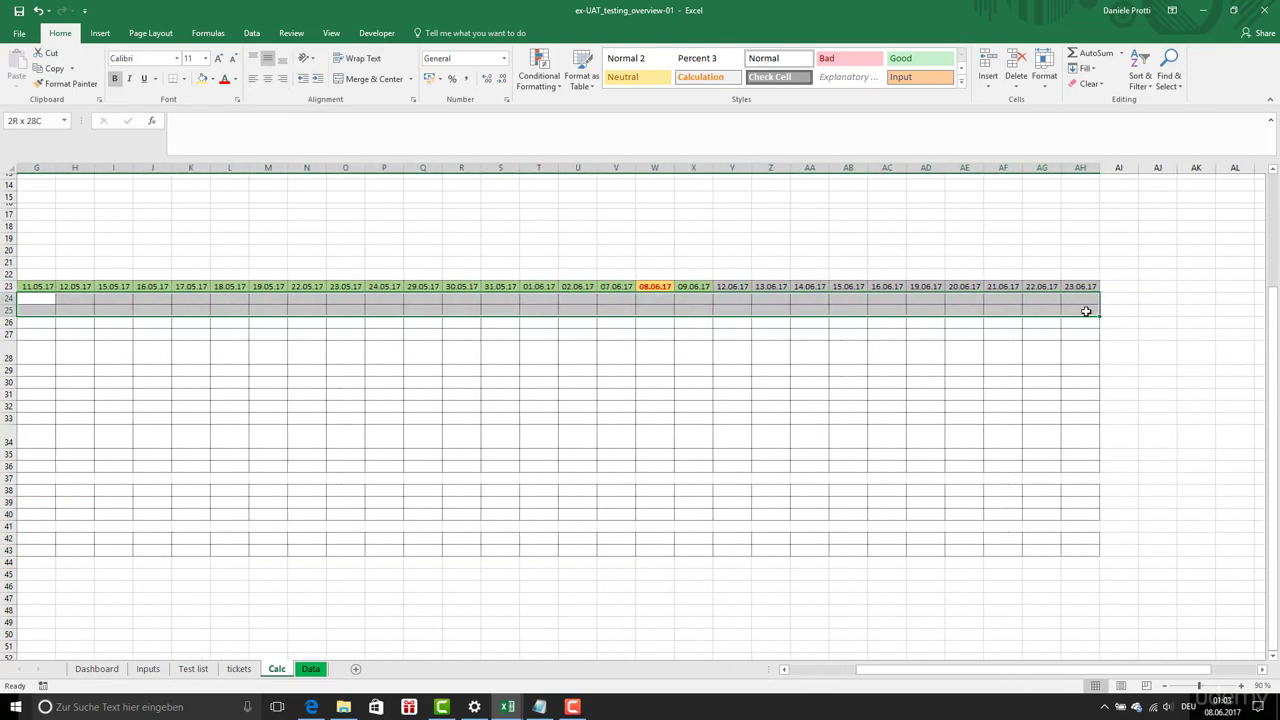
{"action": "left_click", "coordinate": [201, 78]}
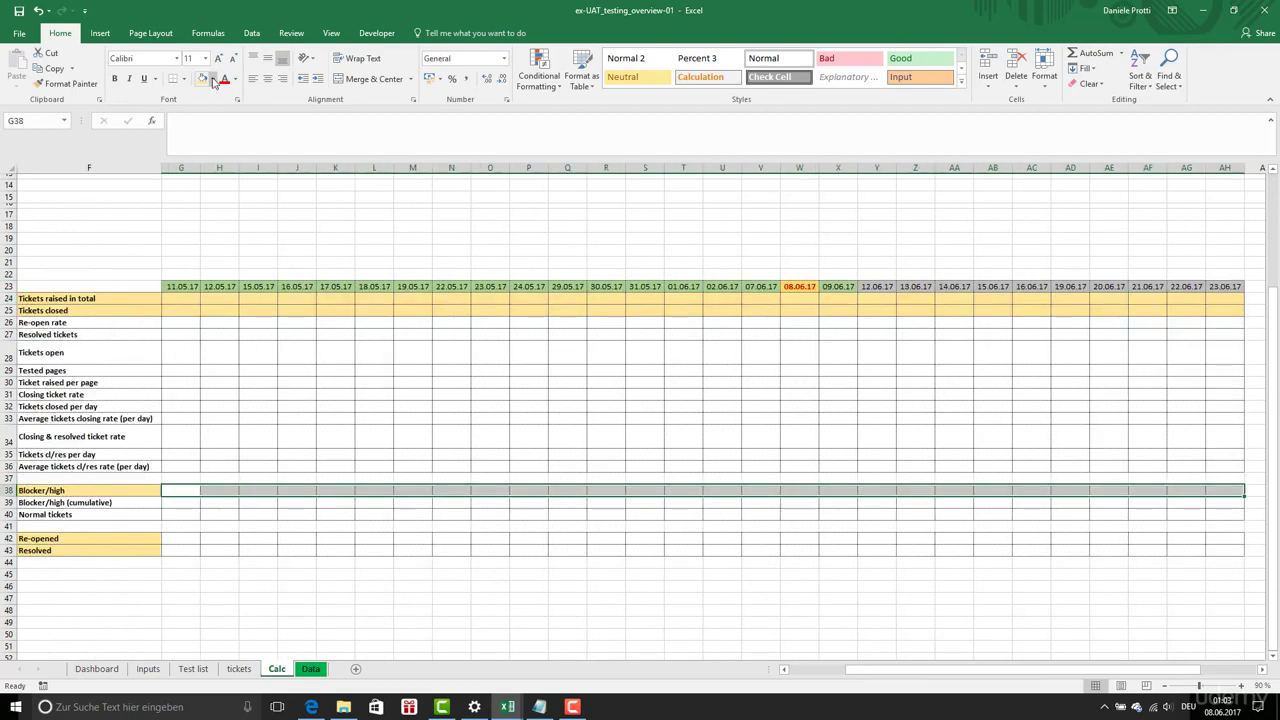
- Fill rows 24, 25, 38, 42 and 43 with light blue across columns F to AH
{"action": "left_click", "coordinate": [210, 79]}
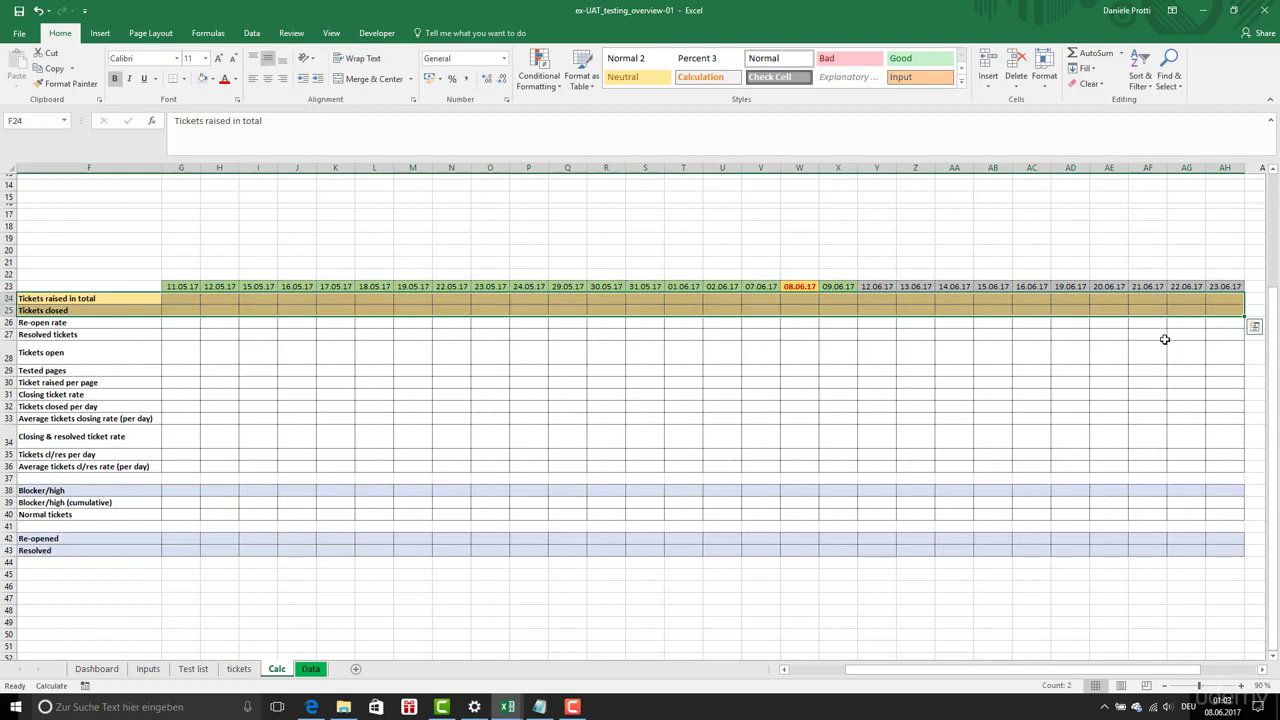
{"action": "left_click", "coordinate": [760, 382]}
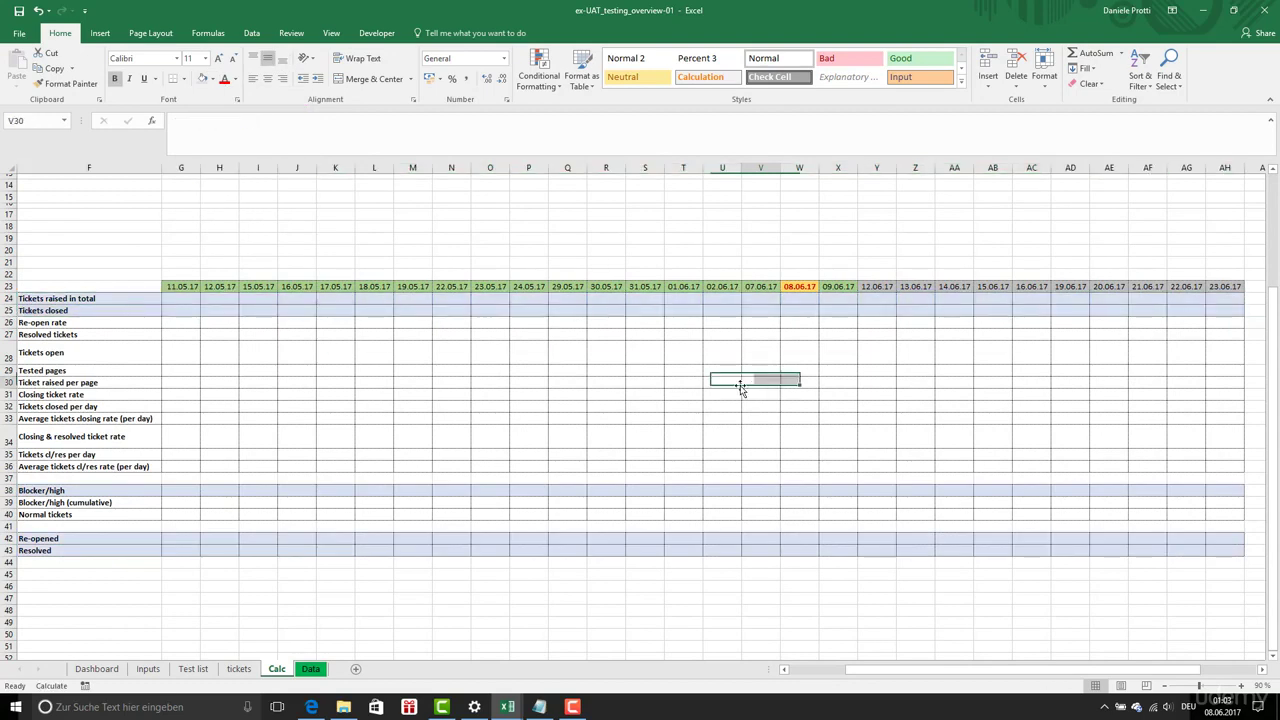
{"action": "scroll", "coordinate": [450, 343], "scroll_direction": "left", "scroll_amount": 3}
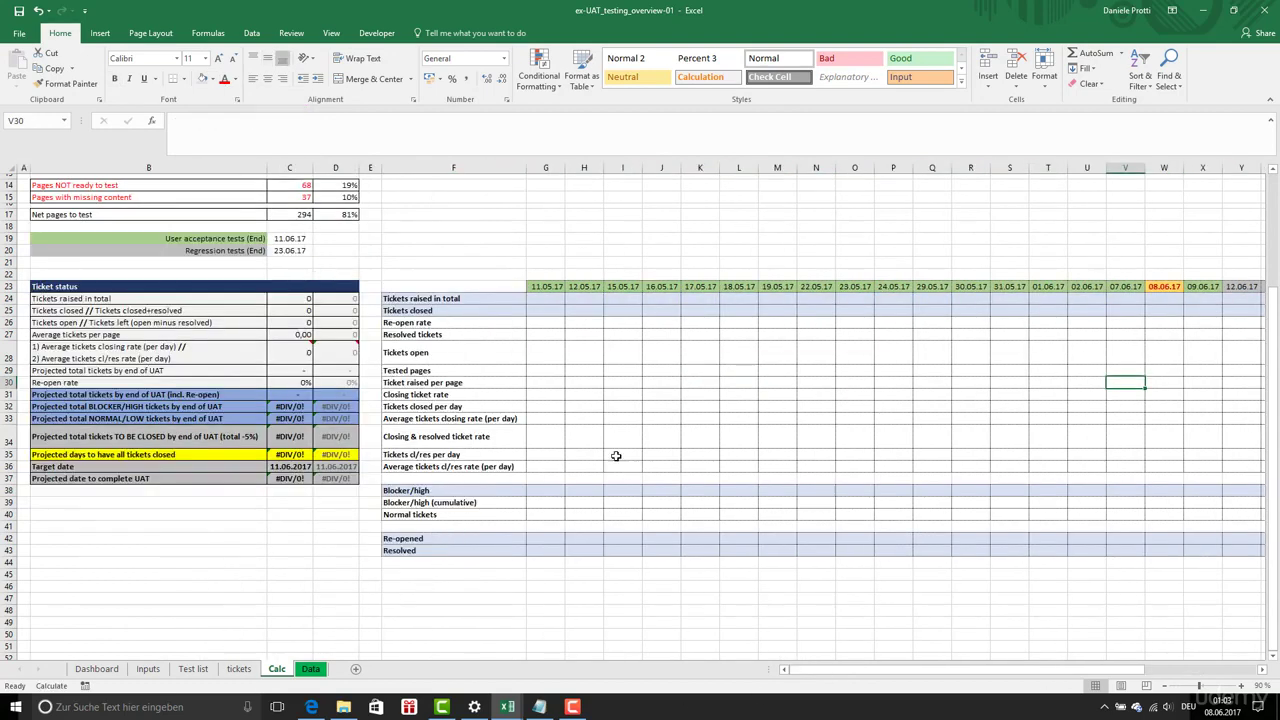
- Review the ticket list on the tickets sheet, then return to the first Tickets raised in total cell on the Calc sheet
{"action": "left_click", "coordinate": [546, 300]}
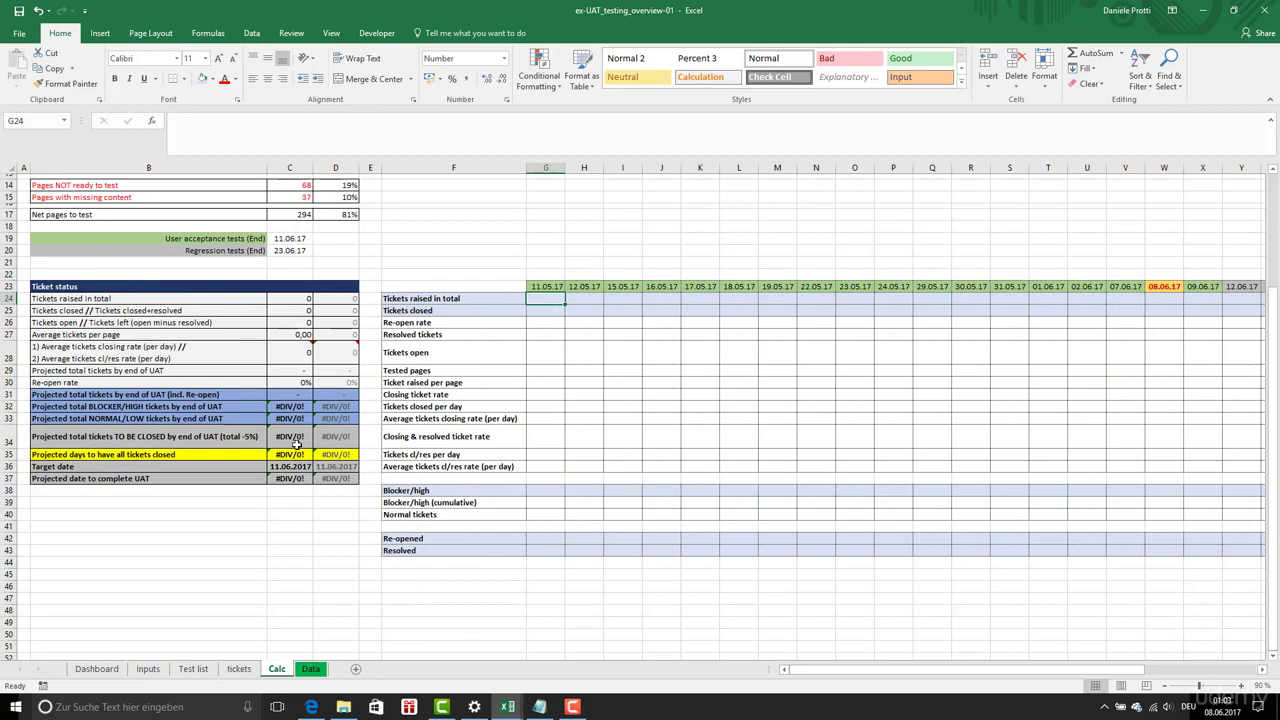
{"action": "left_click", "coordinate": [238, 669]}
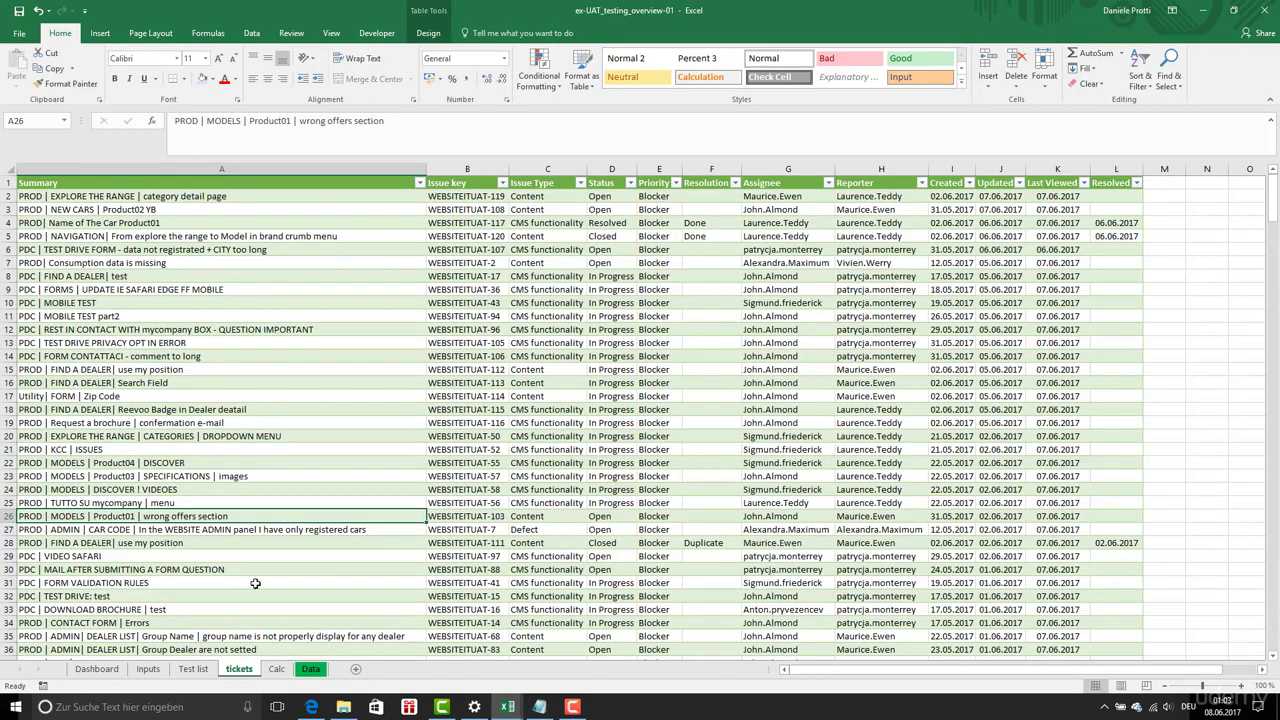
{"action": "left_click", "coordinate": [276, 669]}
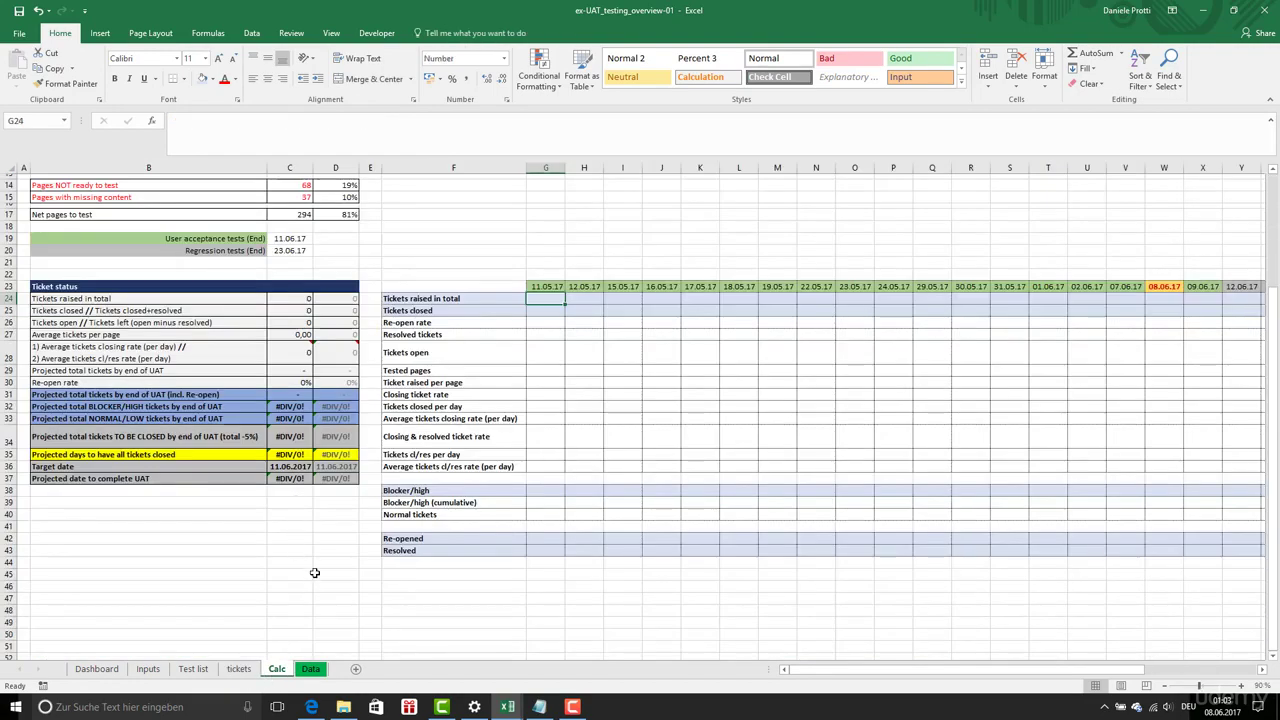